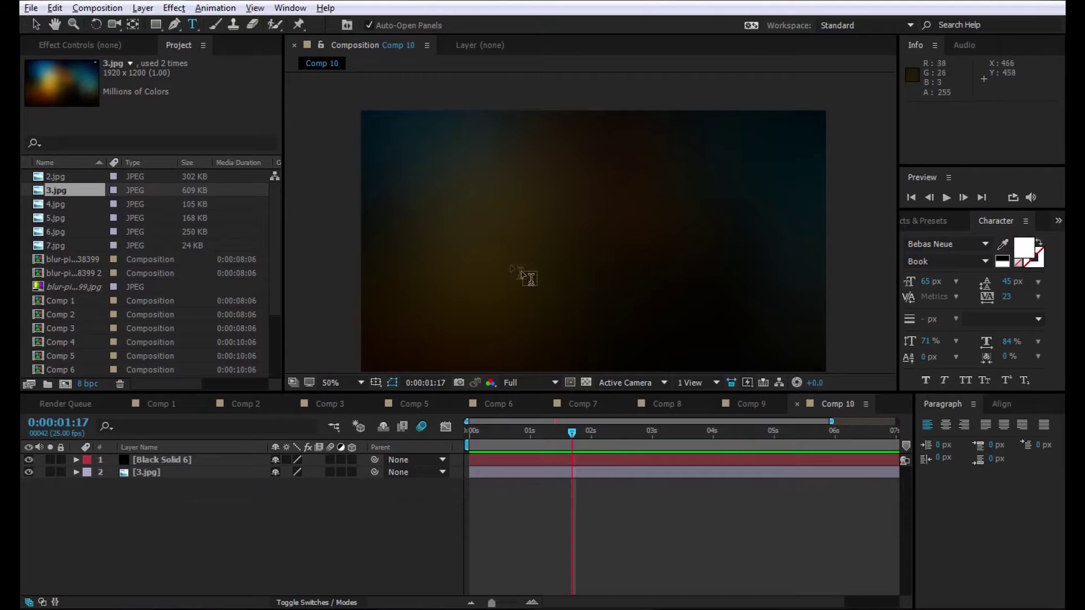
# Type 'shonchoy khan' at the comp centre, enlarge it, and set it to Bold.
pyautogui.click(517, 248)
pyautogui.write('shonchoy khan')
pyautogui.click(36, 24)
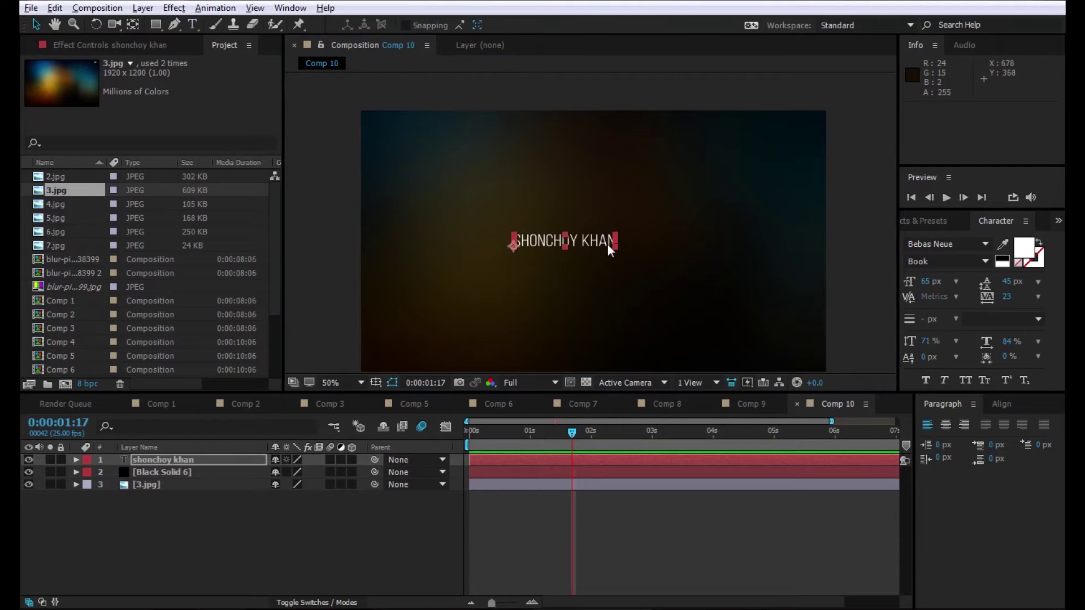
pyautogui.moveTo(618, 250); pyautogui.dragTo(666, 279)
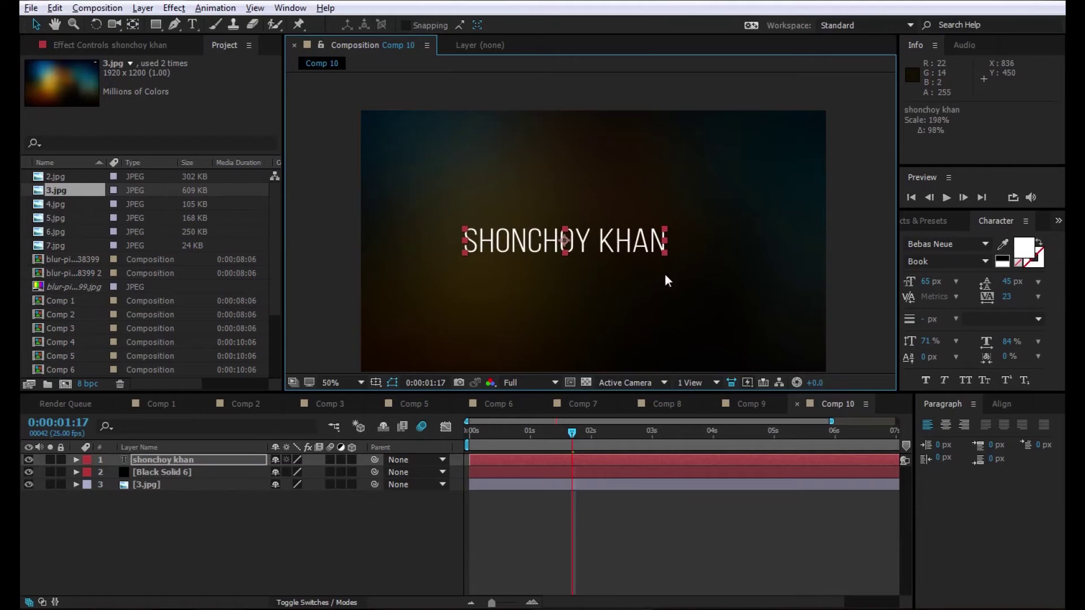
pyautogui.click(960, 262)
pyautogui.click(937, 342)
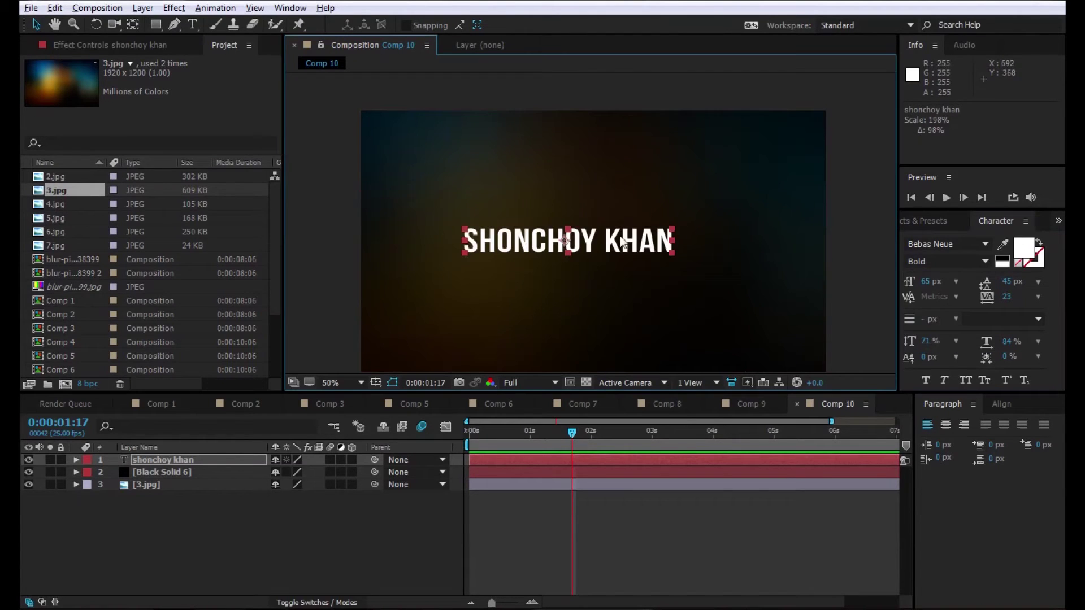
pyautogui.moveTo(629, 247); pyautogui.dragTo(640, 248)
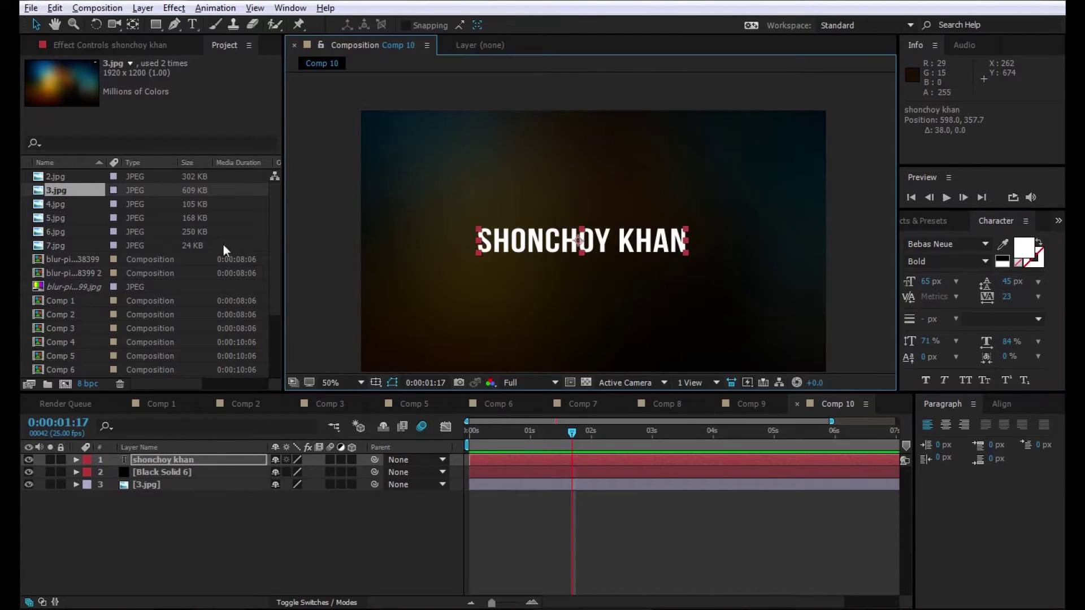
# Start a second text layer below the name reading 'motion designer'.
pyautogui.click(193, 24)
pyautogui.click(583, 302)
pyautogui.write('motion designer')
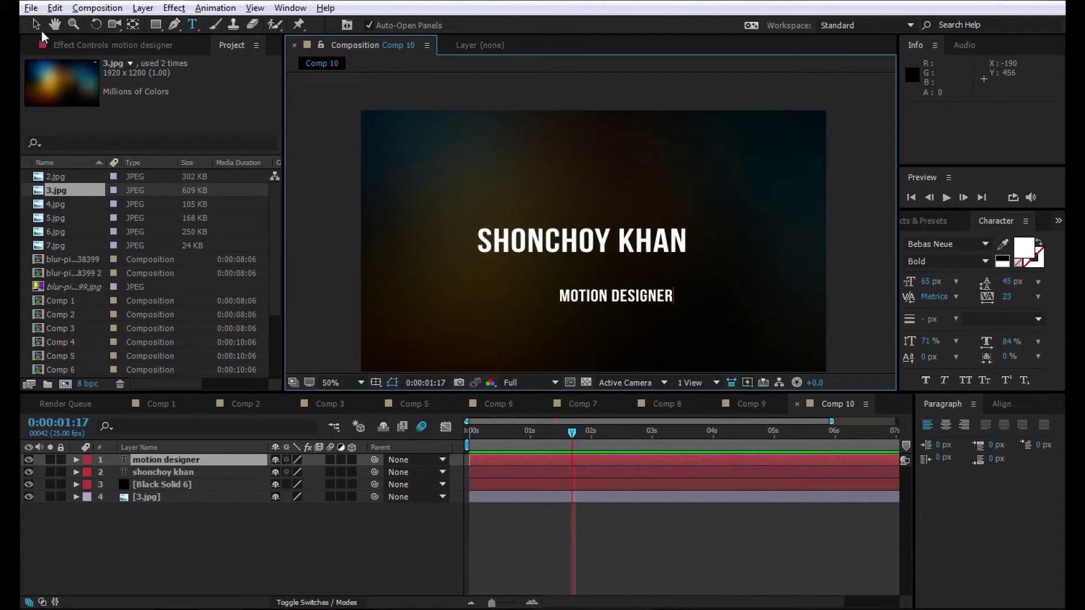
# Set the MOTION DESIGNER layer to Book weight and move it up under the name.
pyautogui.click(38, 27)
pyautogui.click(673, 530)
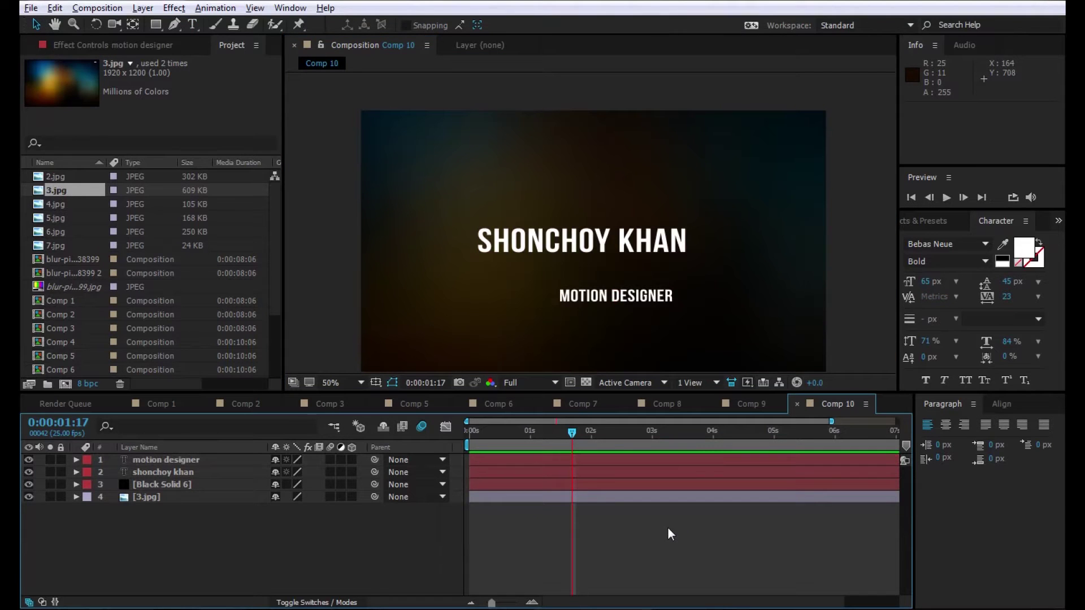
pyautogui.click(632, 330)
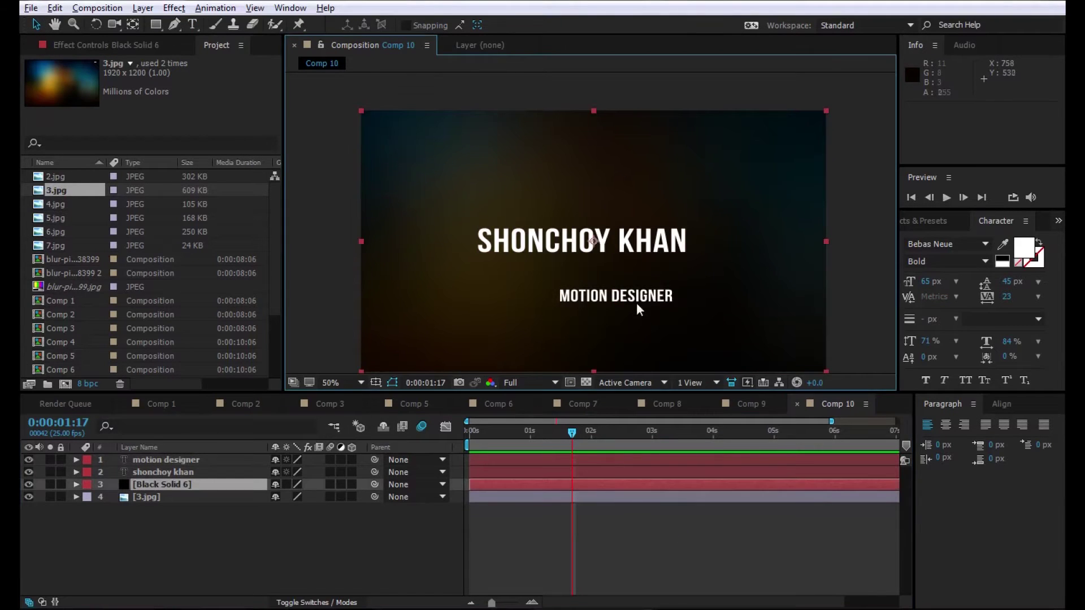
pyautogui.click(168, 458)
pyautogui.click(985, 261)
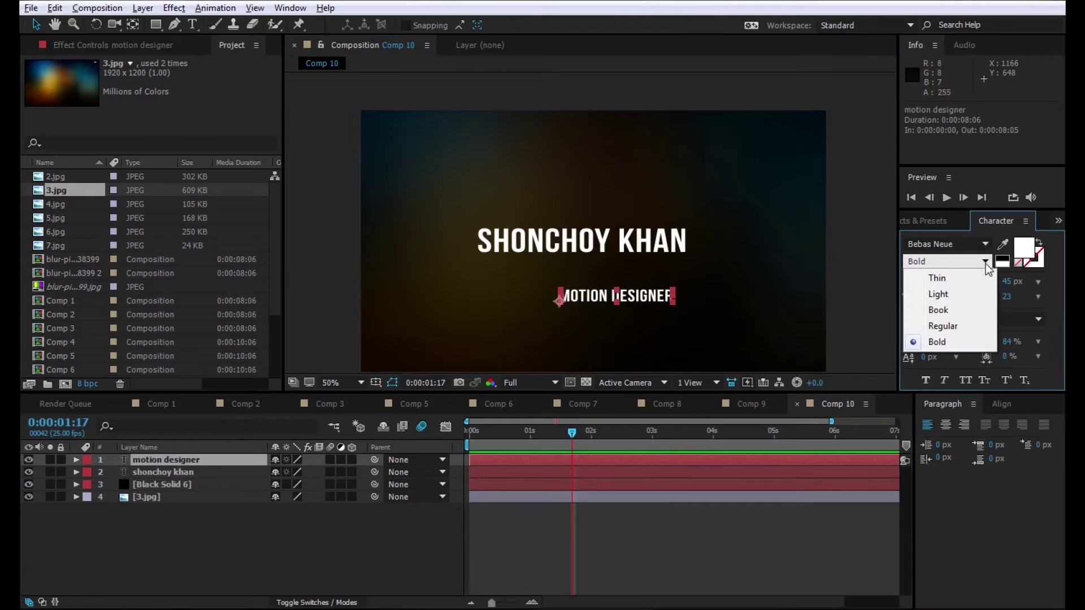
pyautogui.click(941, 309)
pyautogui.moveTo(641, 296); pyautogui.dragTo(658, 266)
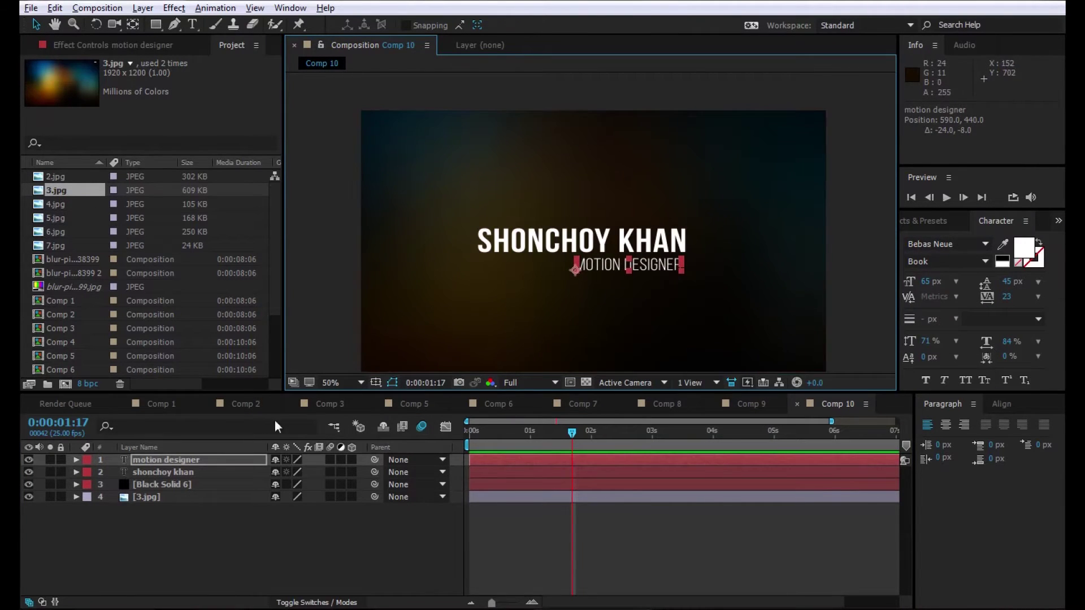
# Adjust the name's vertical scale and align the subtitle's left edge precisely under the name.
pyautogui.click(184, 474)
pyautogui.click(927, 342)
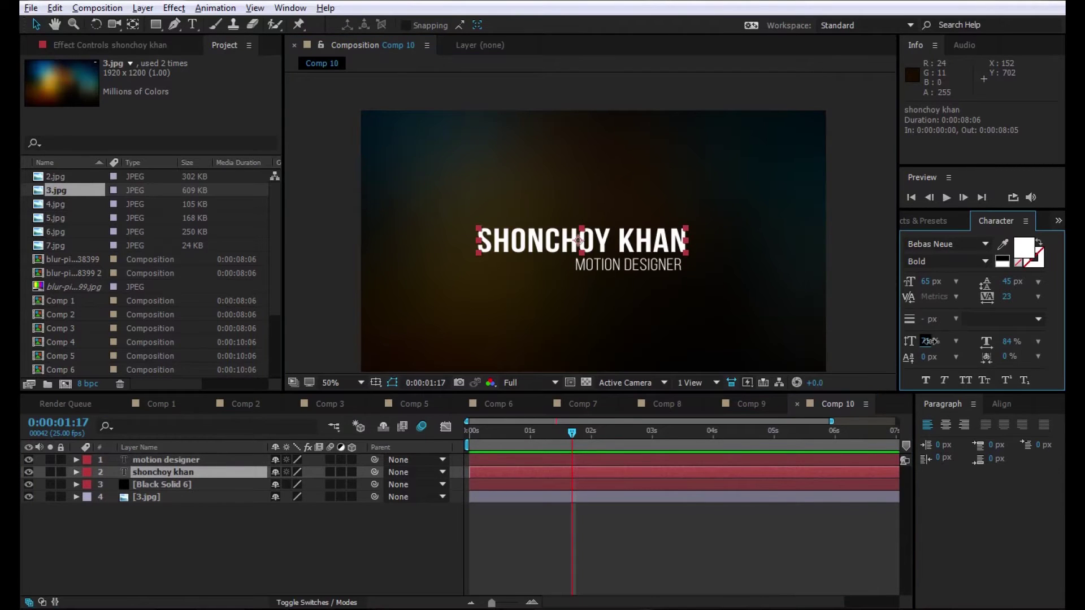
pyautogui.click(718, 475)
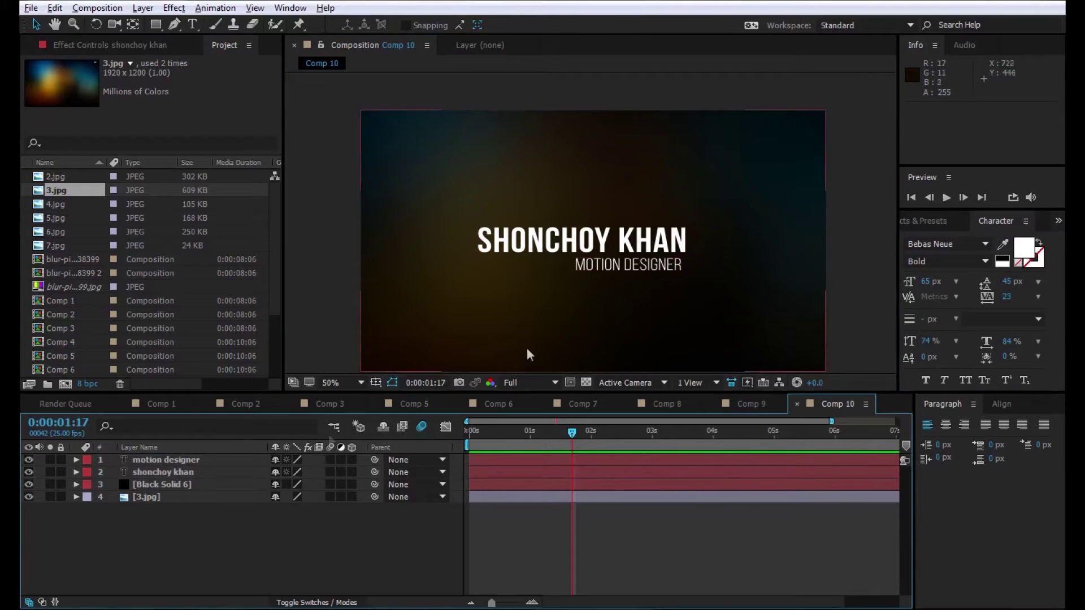
pyautogui.click(168, 460)
pyautogui.moveTo(622, 274)
pyautogui.mouseDown()
pyautogui.moveTo(547, 275)
pyautogui.moveTo(557, 278)
pyautogui.mouseUp()
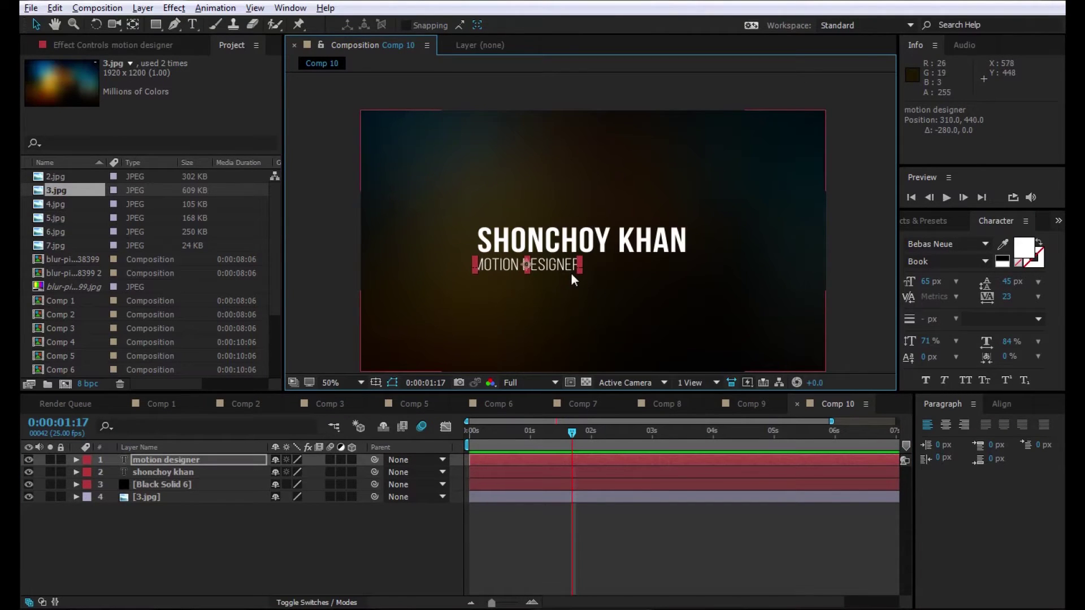
pyautogui.press('/')
pyautogui.hotkey('ctrl', 'z')
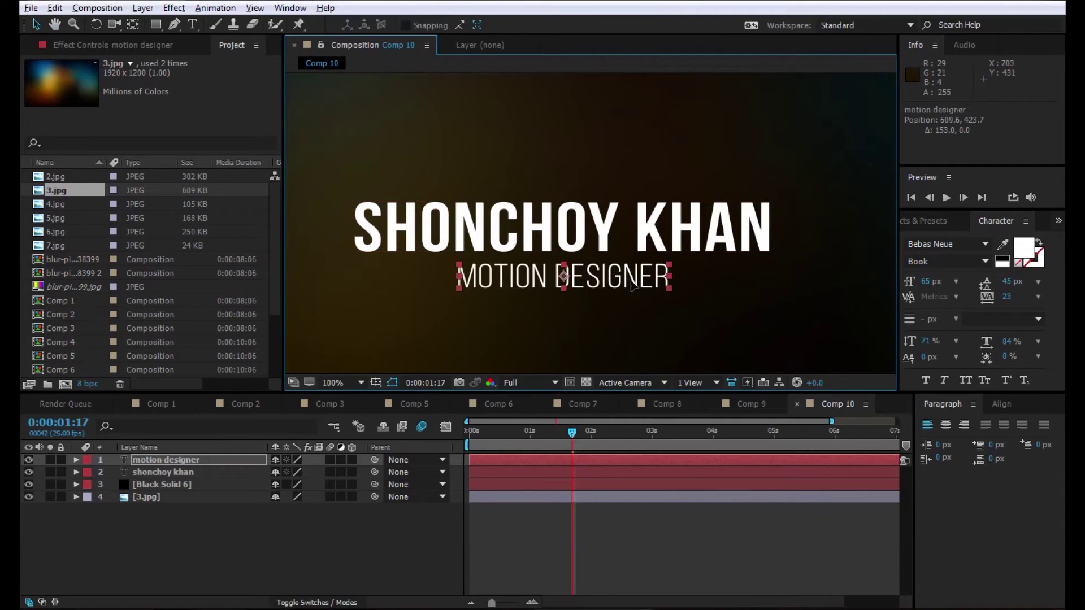
pyautogui.press('Right')
pyautogui.press('Right')
pyautogui.press('Right')
pyautogui.press('Right')
pyautogui.press('Right')
pyautogui.press('Right')
pyautogui.press('Right')
pyautogui.press('Right')
pyautogui.press('Up')
pyautogui.press('Up')
pyautogui.press('Right')
# Set the subtitle's font size to 75 px and zoom out to the full frame.
pyautogui.click(927, 282)
pyautogui.write('75')
pyautogui.press('Return')
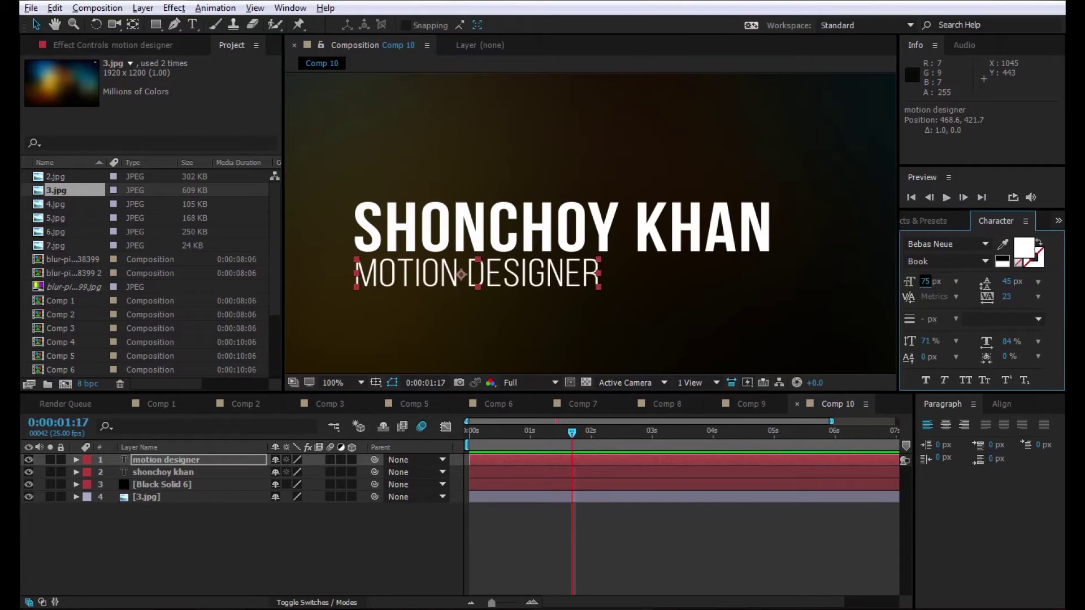
pyautogui.click(681, 536)
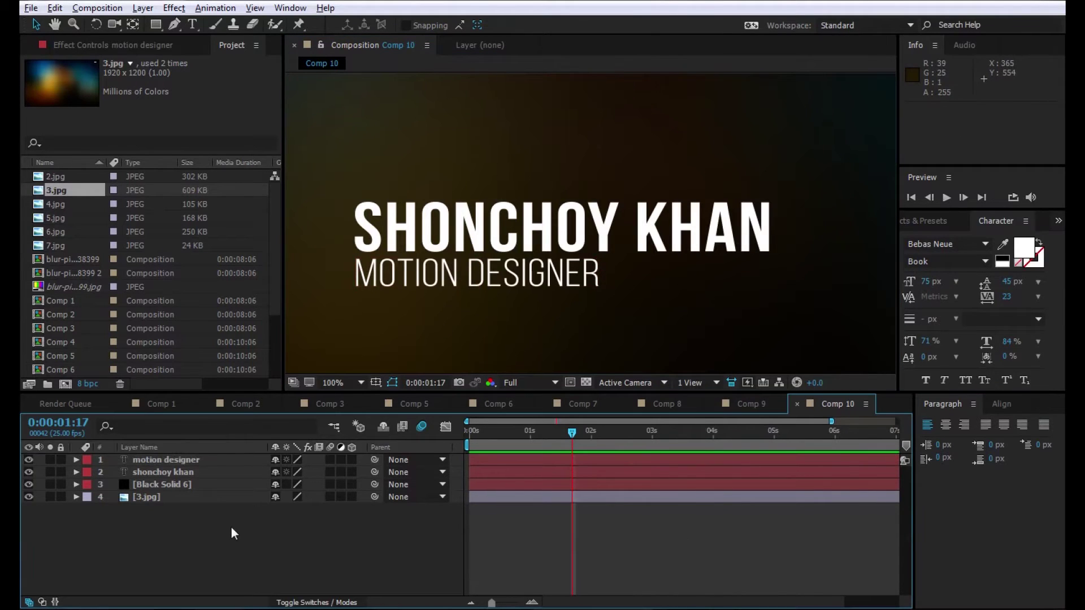
pyautogui.press(',')
pyautogui.press(',')
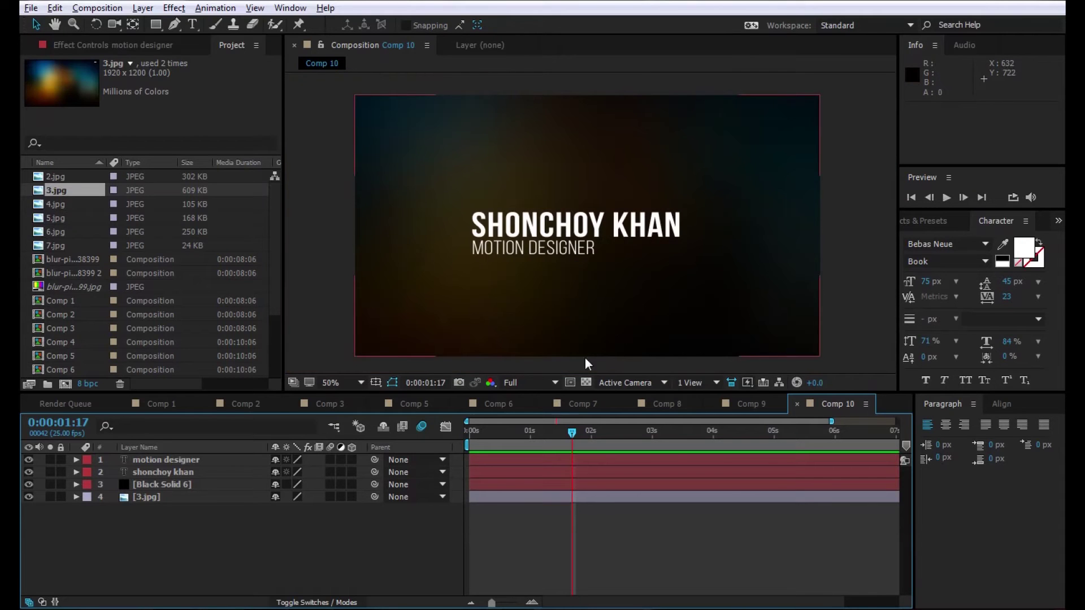
# Nudge the subtitle down and draw a horizontal path between the name and subtitle.
pyautogui.click(180, 460)
pyautogui.press('Down')
pyautogui.press('Down')
pyautogui.press('Down')
pyautogui.click(323, 129)
pyautogui.click(175, 24)
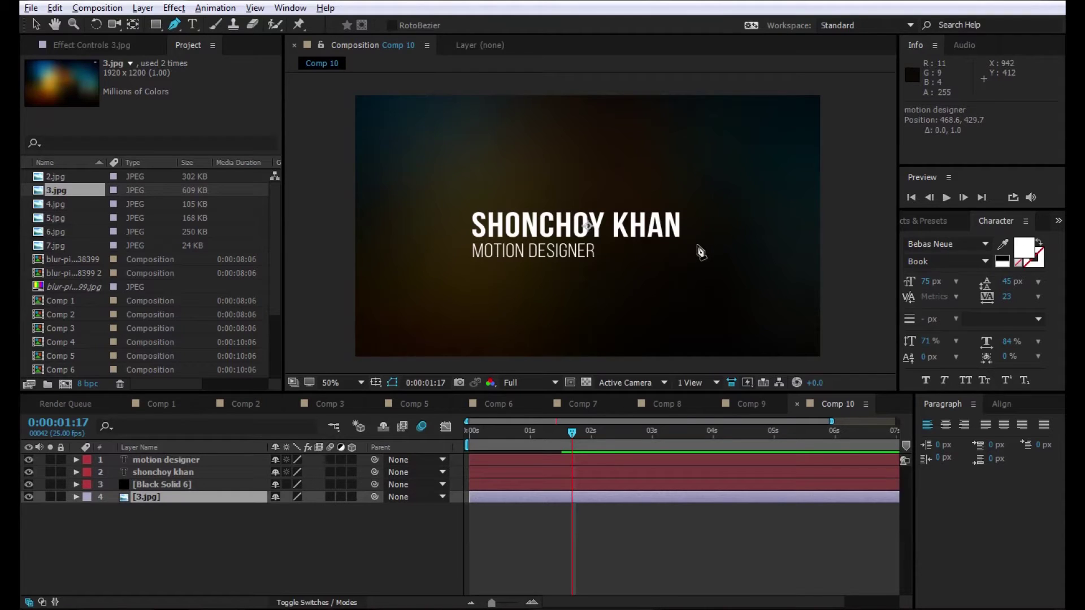
pyautogui.click(698, 247)
pyautogui.hotkey('ctrl', 'z')
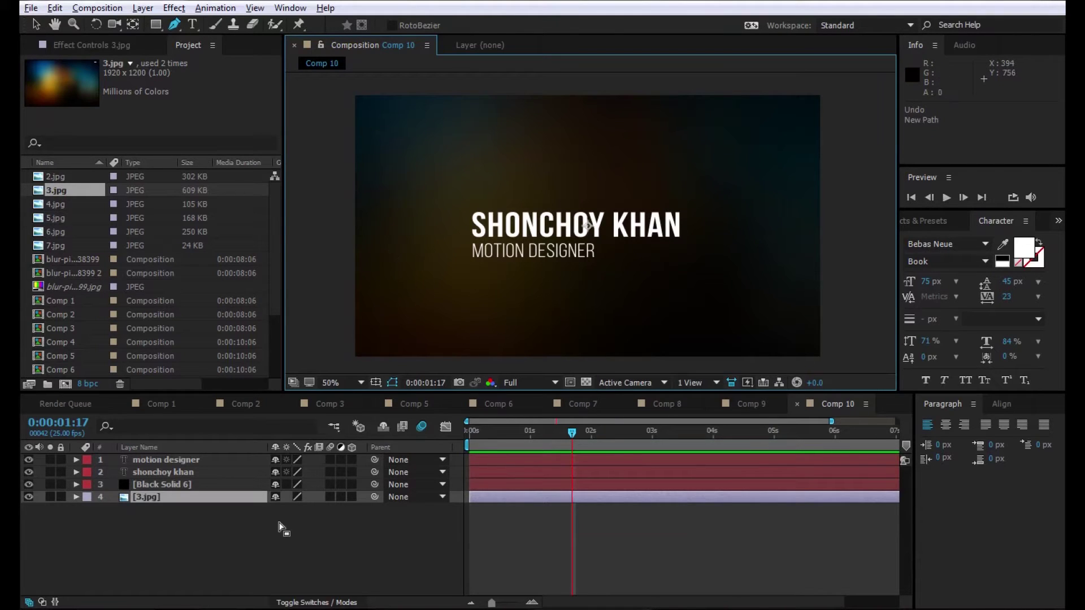
pyautogui.click(276, 536)
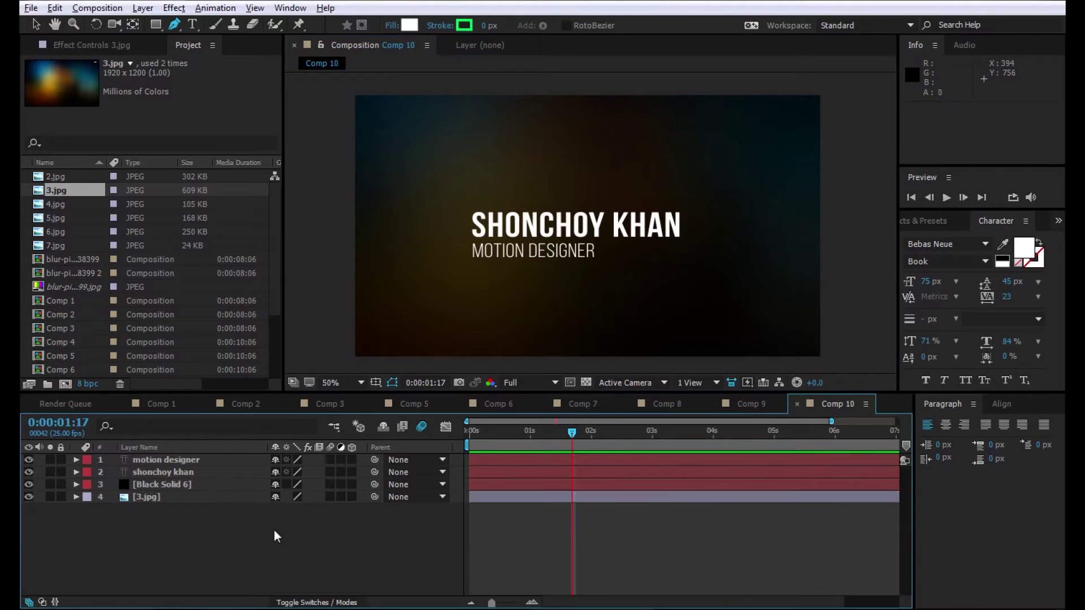
pyautogui.click(700, 241)
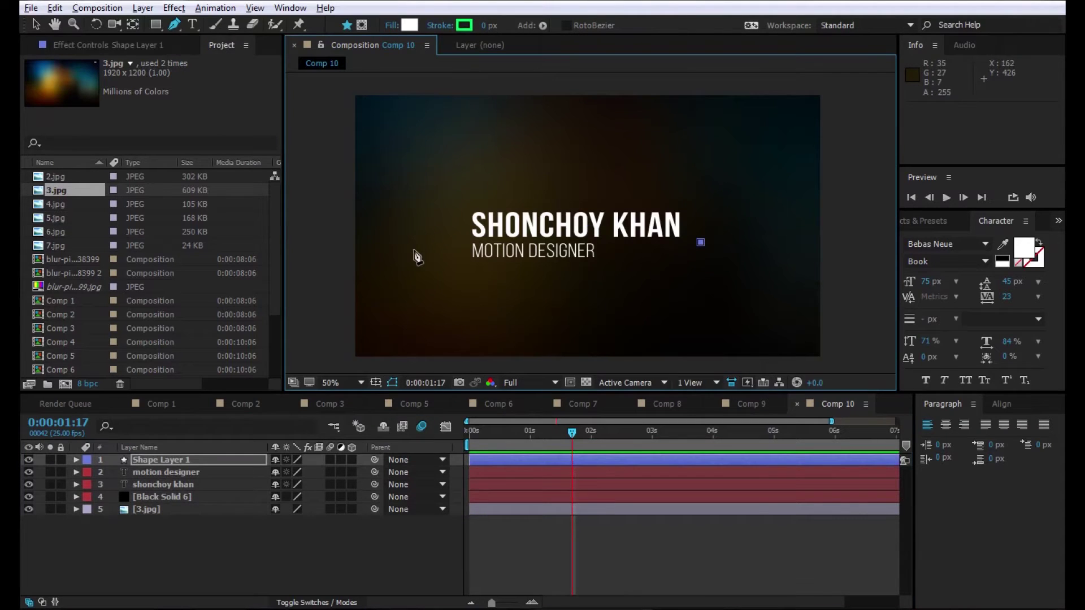
pyautogui.click(345, 242)
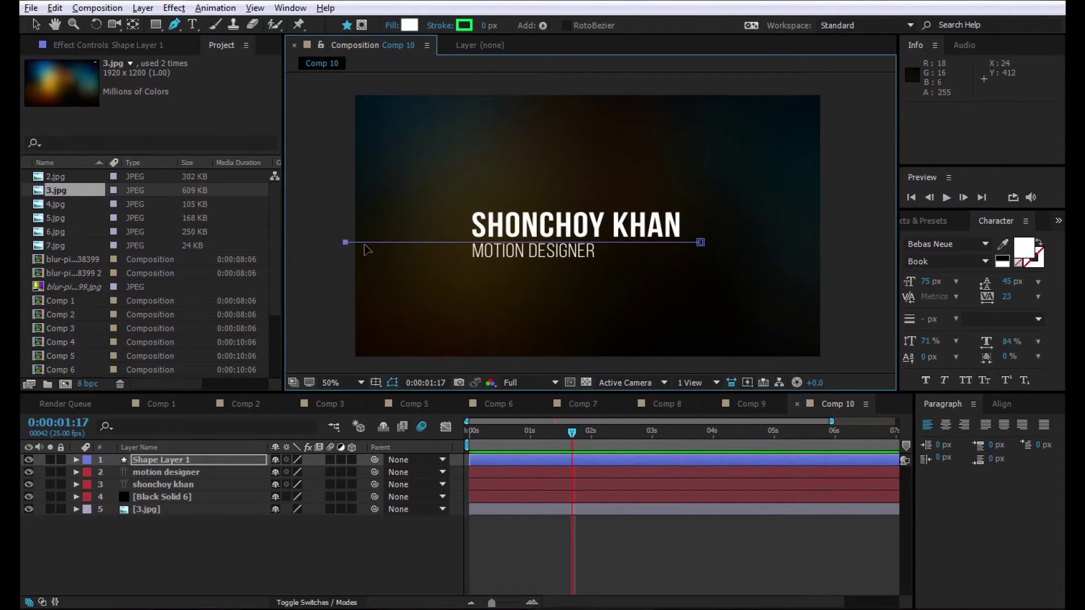
# Give the line a 5 px white stroke.
pyautogui.moveTo(485, 26); pyautogui.dragTo(487, 26)
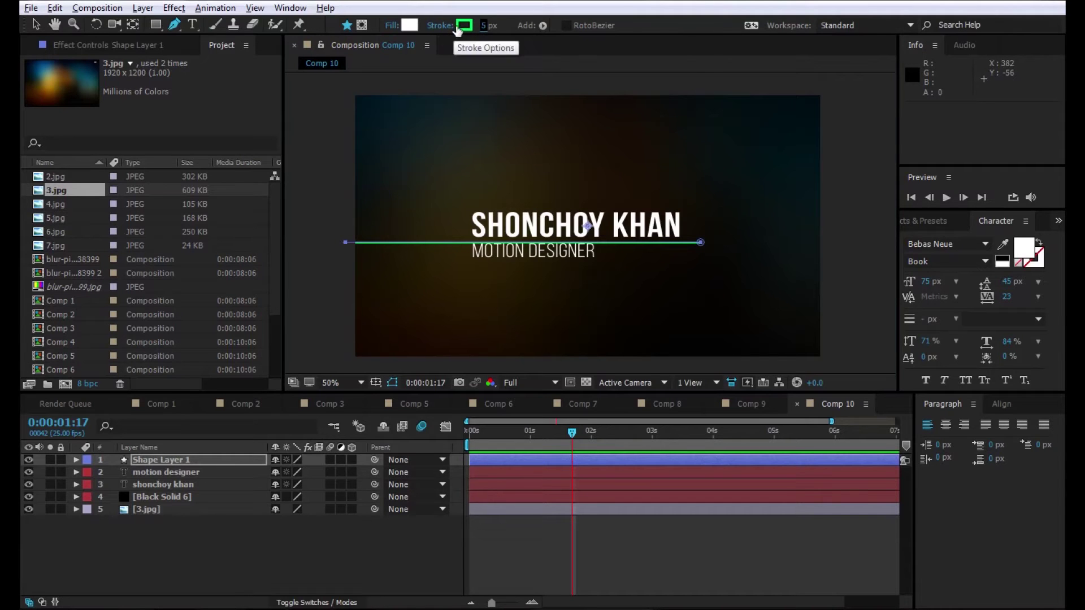
pyautogui.click(464, 26)
pyautogui.click(675, 325)
pyautogui.press('Return')
# Nudge the line's shape layer down and check its placement at different zoom levels.
pyautogui.press('v')
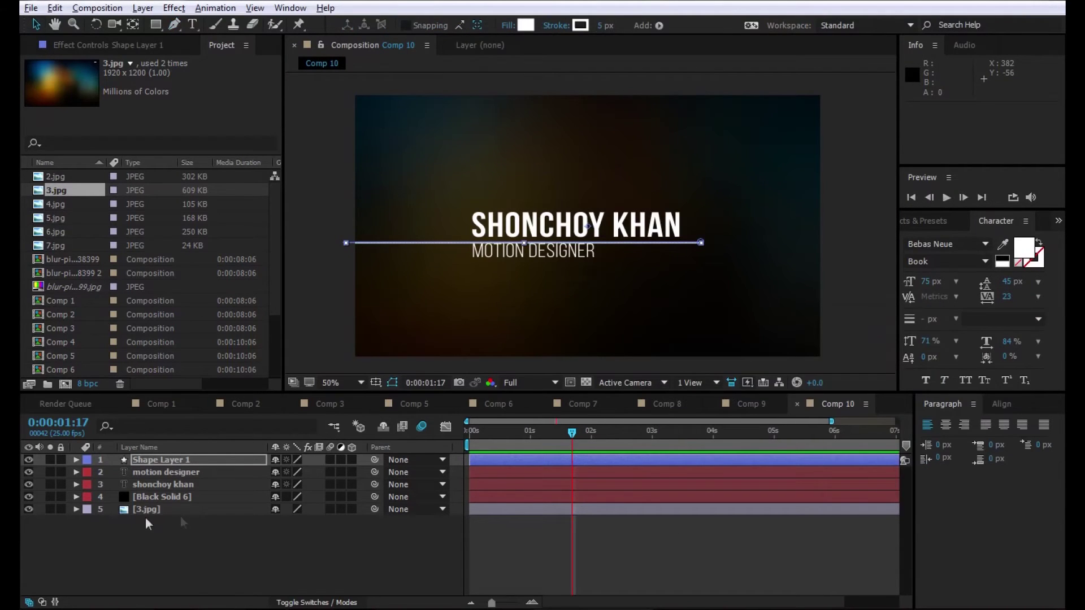
pyautogui.click(161, 460)
pyautogui.press('Down')
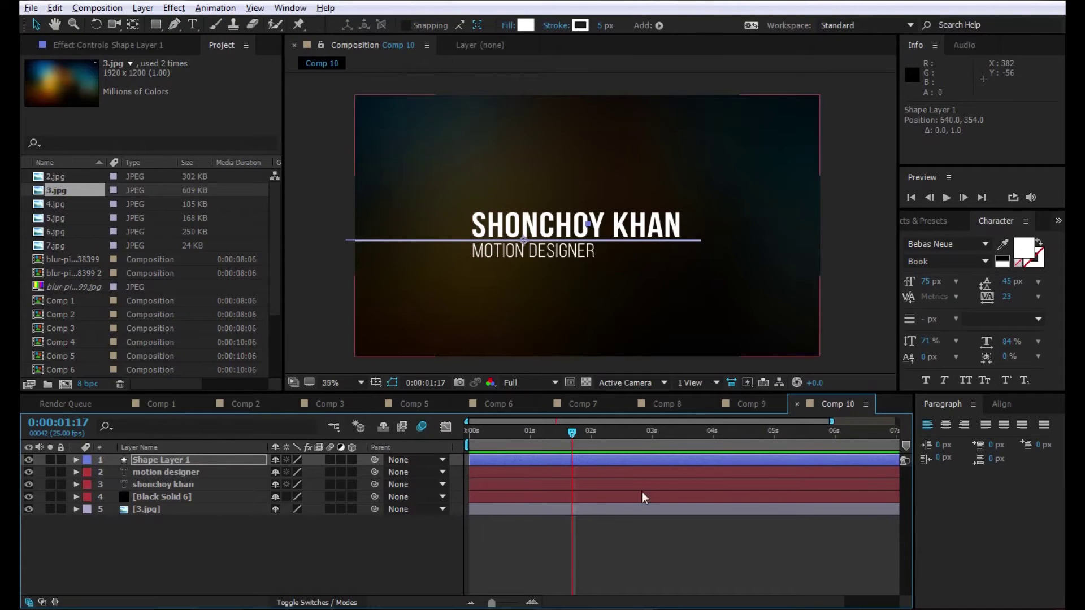
pyautogui.press(',')
pyautogui.press('/')
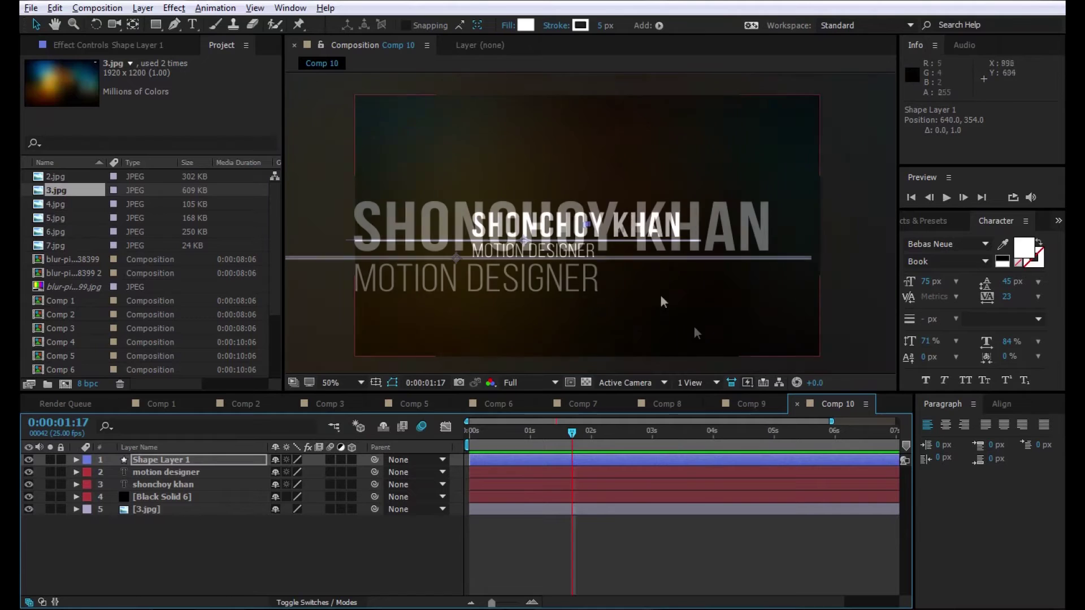
pyautogui.press(',')
pyautogui.click(696, 276)
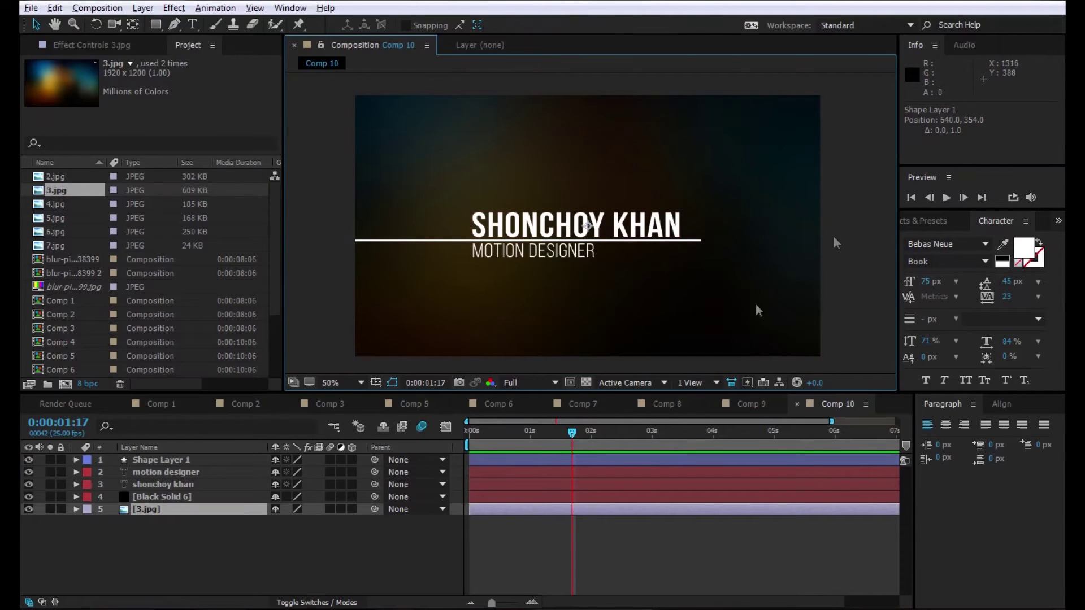
pyautogui.click(163, 460)
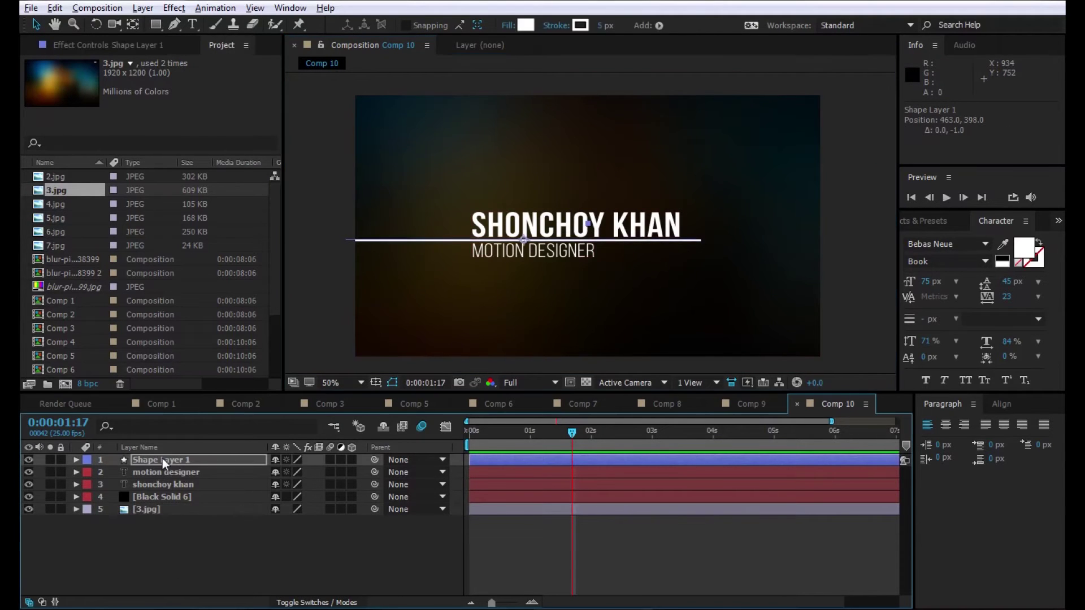
pyautogui.click(311, 544)
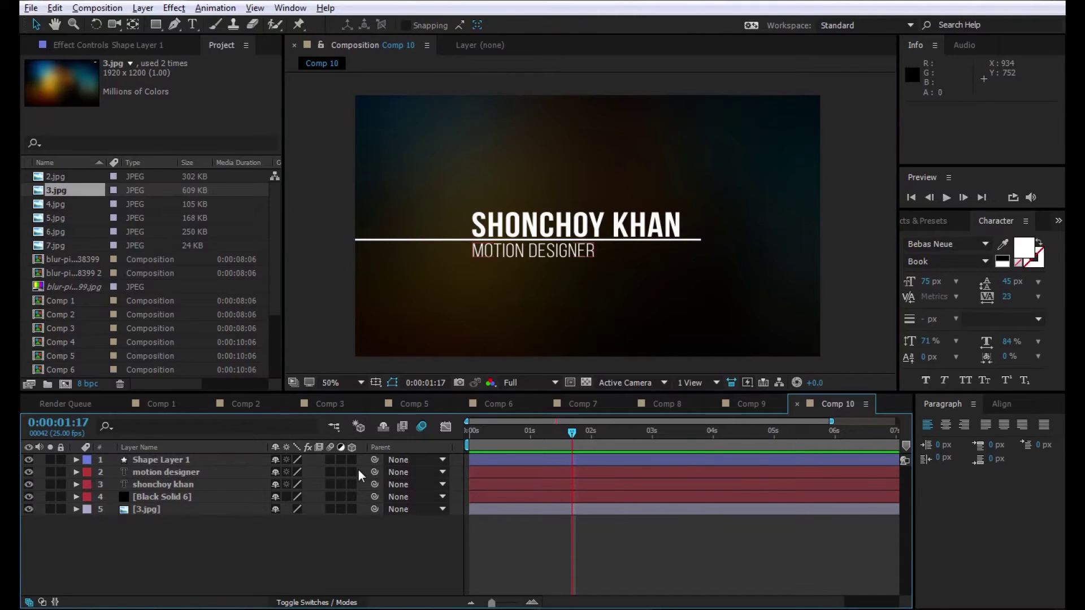
# Add a Trim Paths operator to Shape Layer 1 and reveal its properties.
pyautogui.press('.')
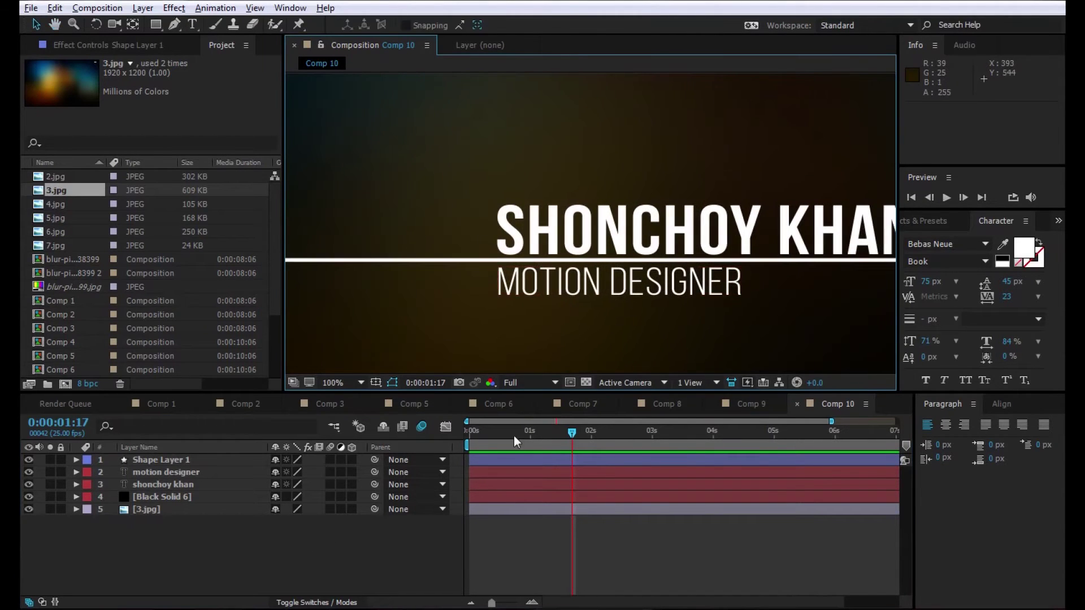
pyautogui.click(469, 432)
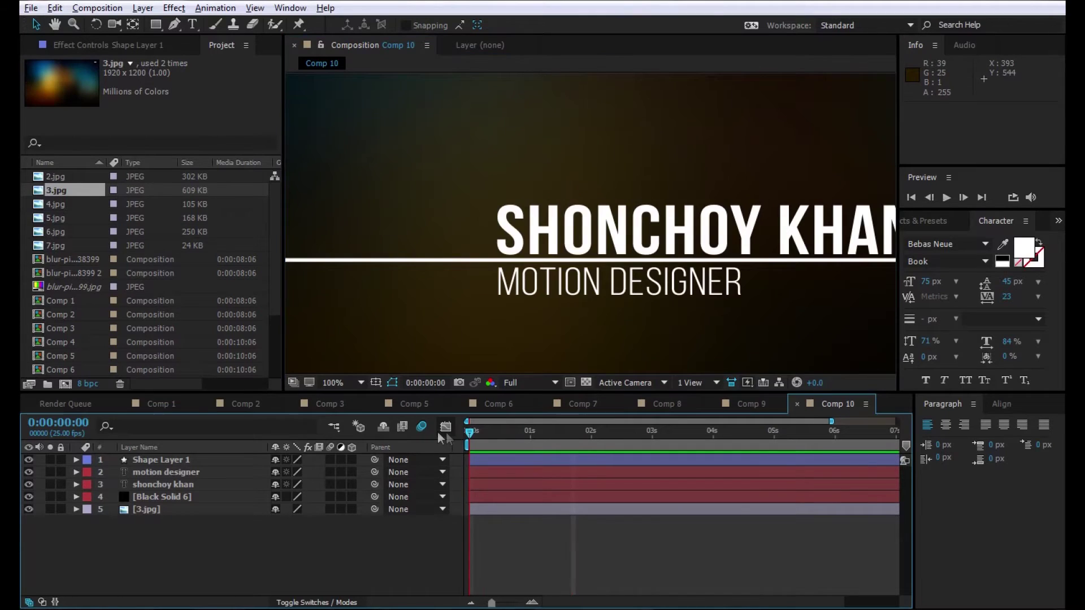
pyautogui.press(',')
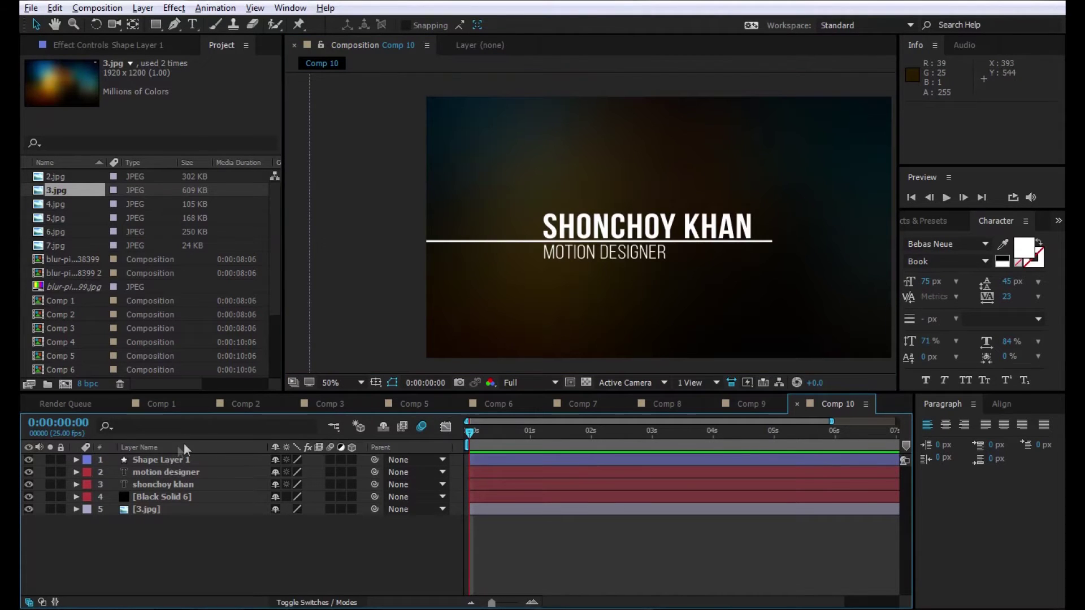
pyautogui.click(103, 460)
pyautogui.click(76, 459)
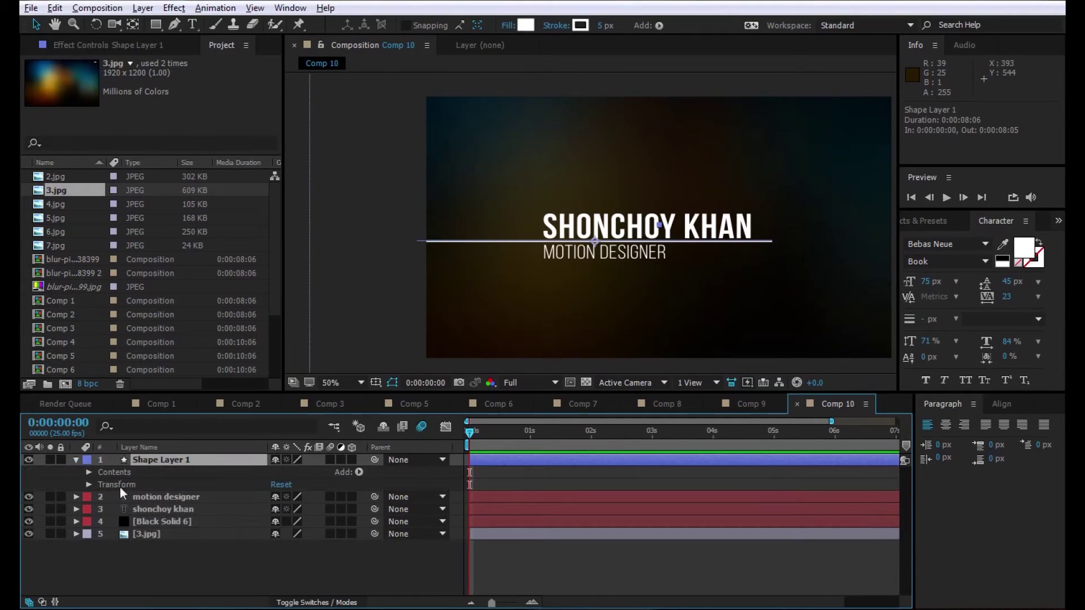
pyautogui.click(360, 470)
pyautogui.click(416, 396)
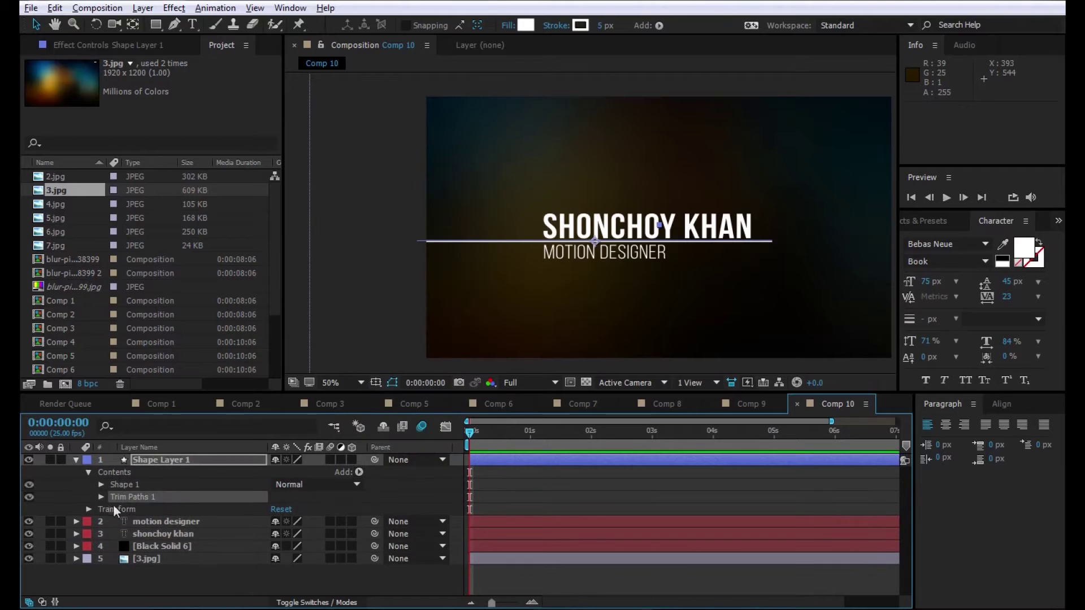
pyautogui.click(101, 497)
# Keyframe the Start trim from 100% down to 0%, ending at frame 12.
pyautogui.moveTo(281, 510); pyautogui.dragTo(344, 510)
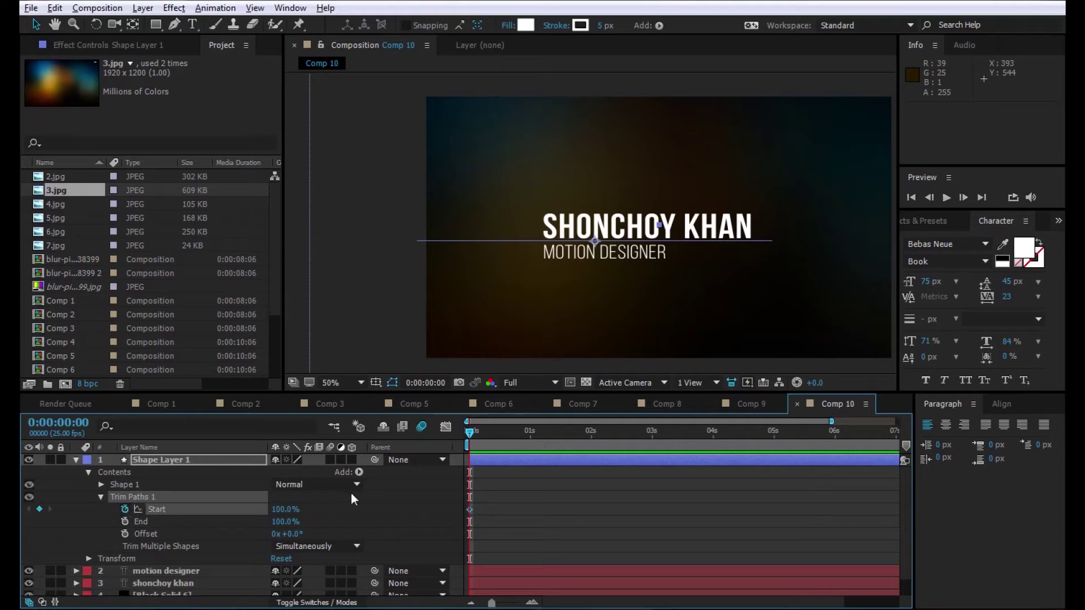
pyautogui.moveTo(492, 439); pyautogui.dragTo(516, 439)
pyautogui.click(286, 510)
pyautogui.write('0')
pyautogui.press('Return')
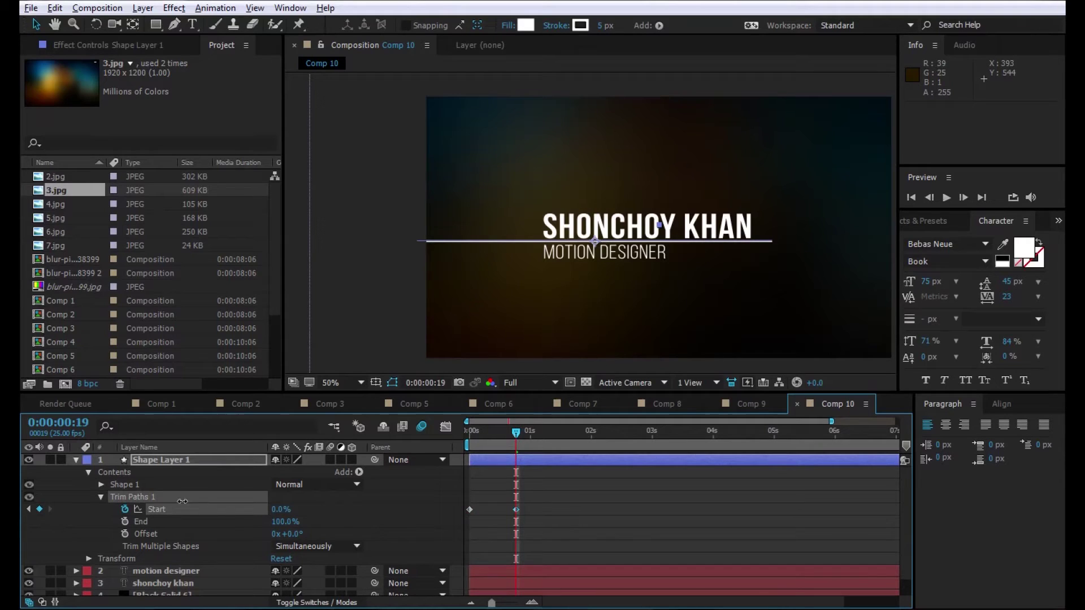
pyautogui.press('pageup')
pyautogui.press('pageup')
pyautogui.moveTo(516, 510); pyautogui.dragTo(500, 509)
pyautogui.click(500, 441)
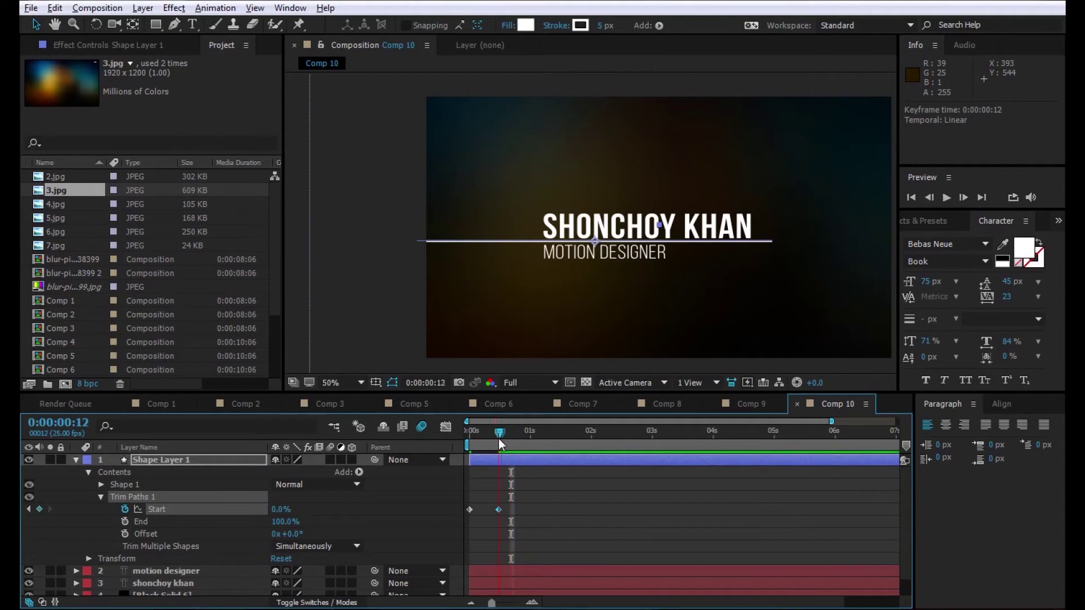
# Keyframe the End trim from frame 9 to 0%, end the work area at 1:01, and preview.
pyautogui.press('pageup')
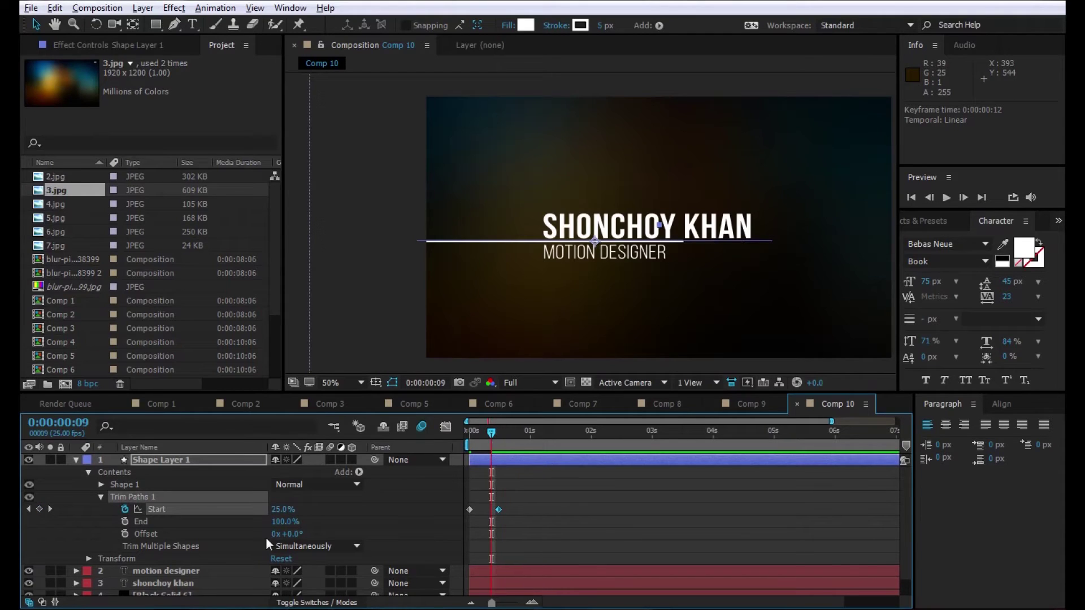
pyautogui.click(125, 521)
pyautogui.click(505, 442)
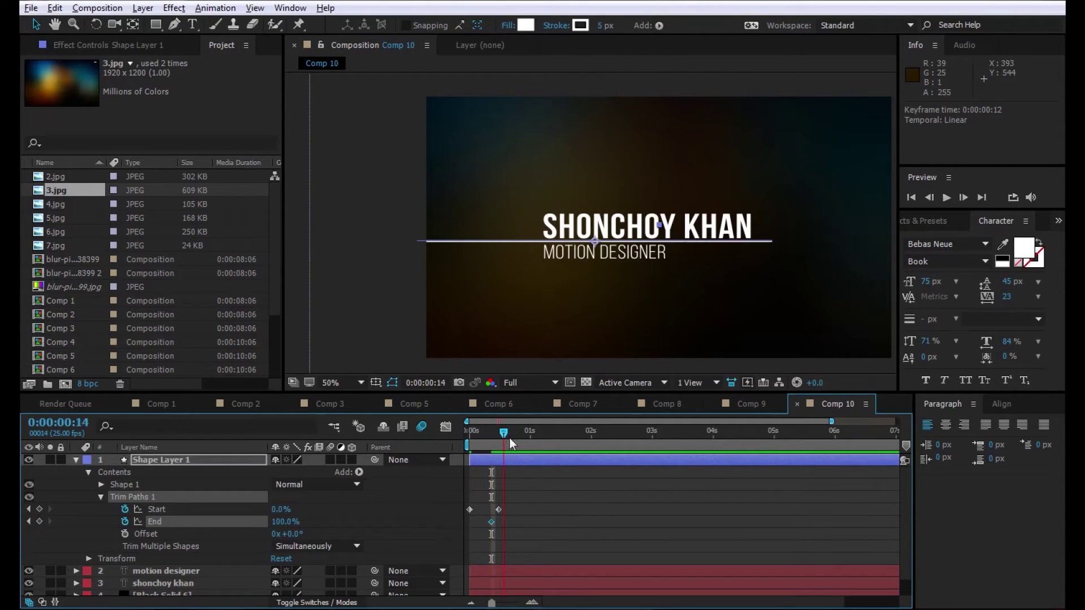
pyautogui.write('0')
pyautogui.press('Return')
pyautogui.click(546, 514)
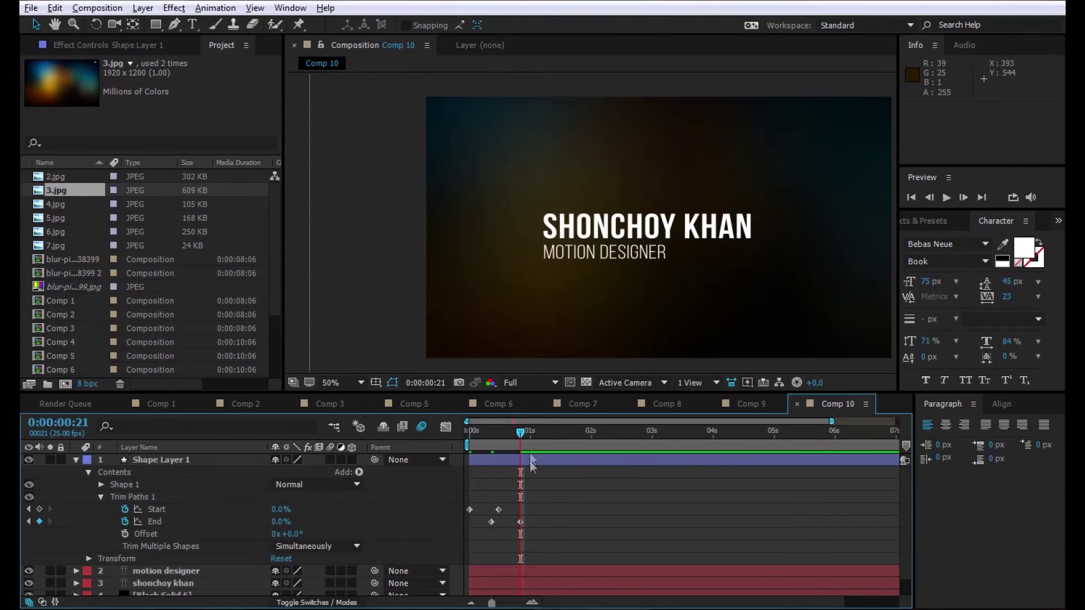
pyautogui.press('n')
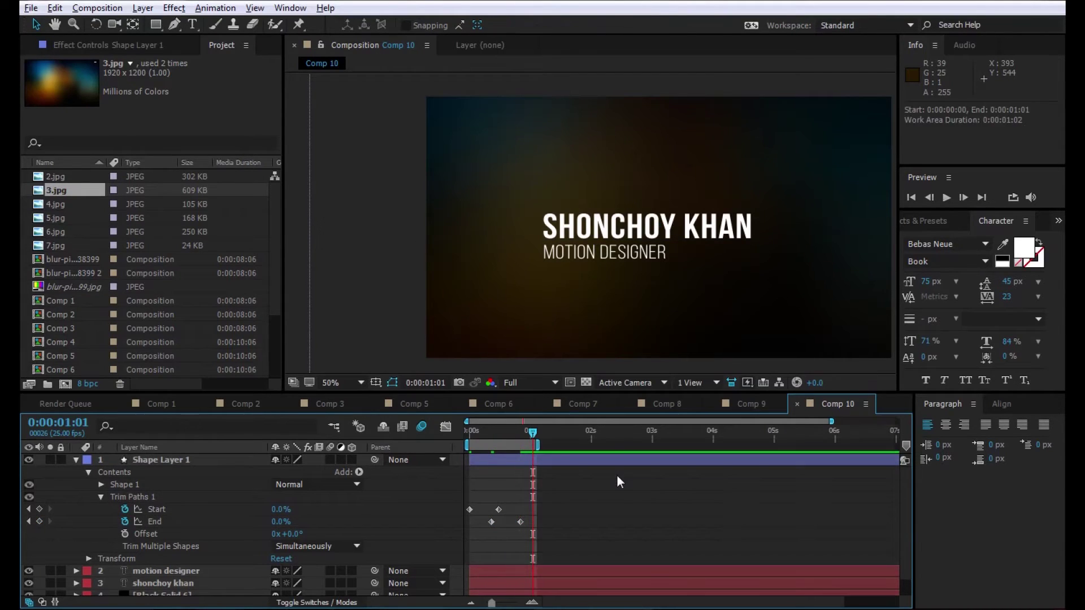
pyautogui.press('space')
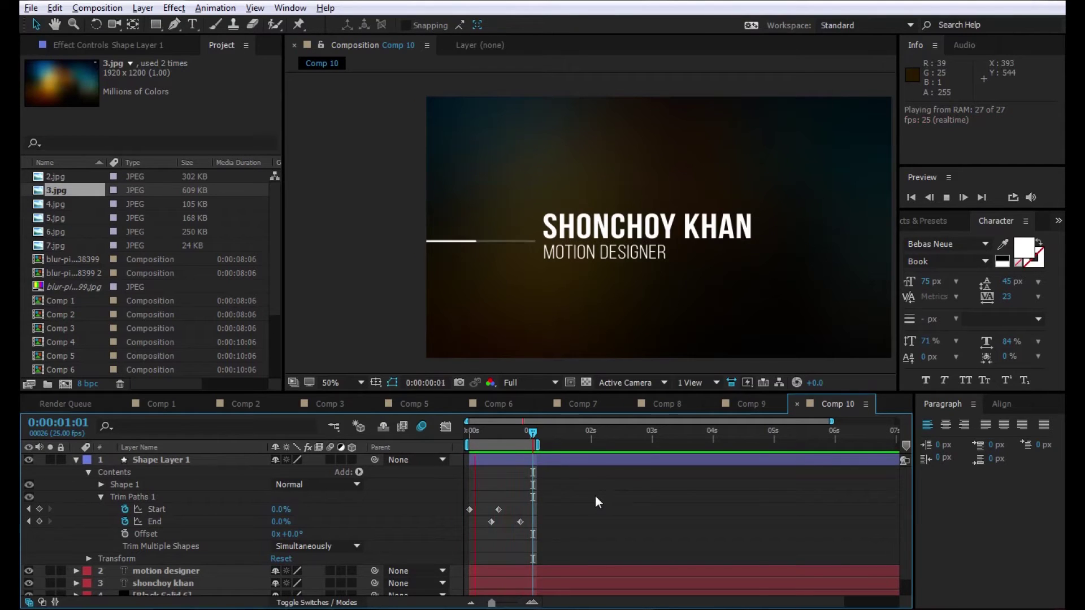
# Raise the final End trim keyframe to 72% and preview the line.
pyautogui.click(520, 438)
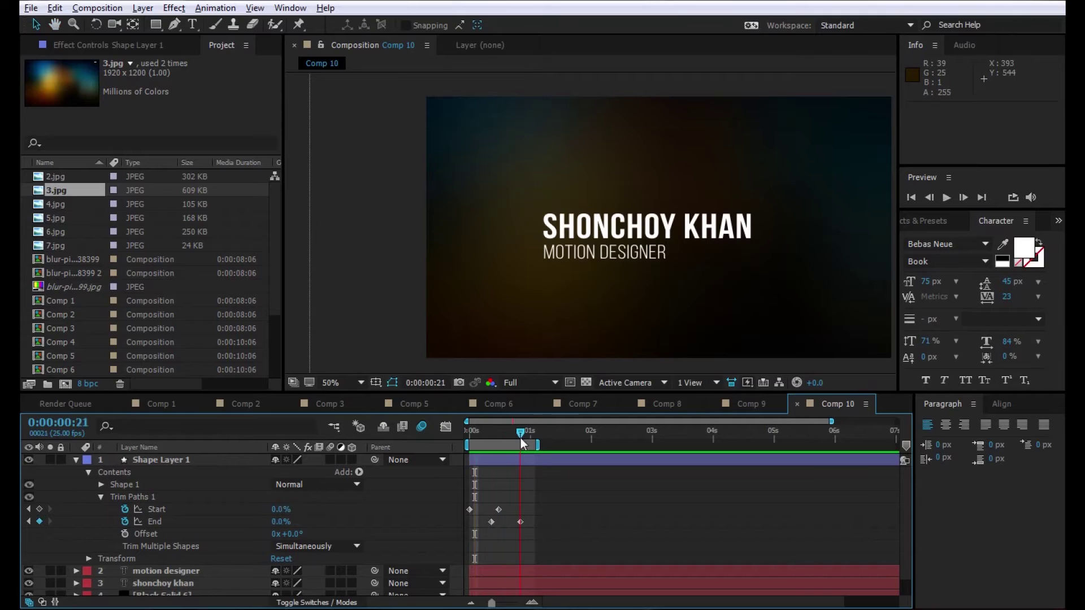
pyautogui.moveTo(278, 521); pyautogui.dragTo(319, 523)
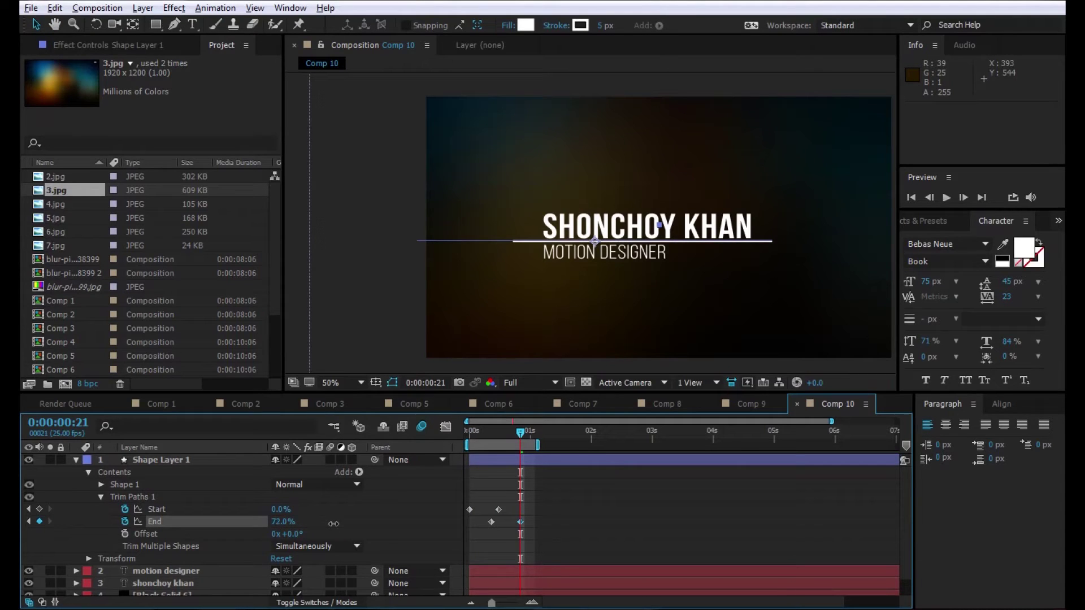
pyautogui.press('space')
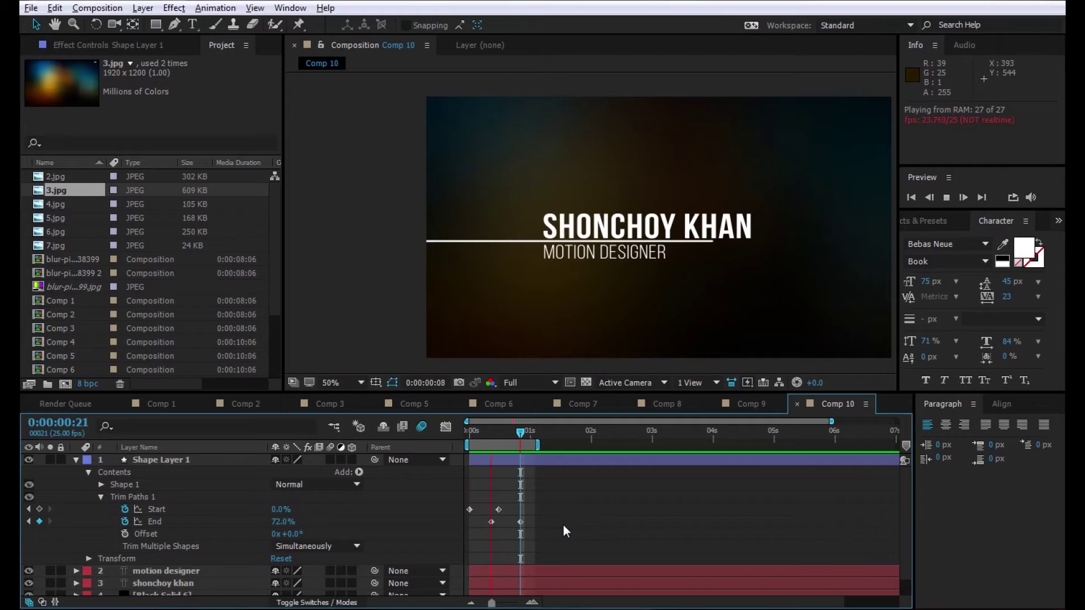
# Apply Easy Ease to both Start keyframes and reshape the Start speed curve.
pyautogui.moveTo(529, 505); pyautogui.dragTo(476, 514)
pyautogui.rightClick(493, 515)
pyautogui.moveTo(622, 492)
pyautogui.click(721, 527)
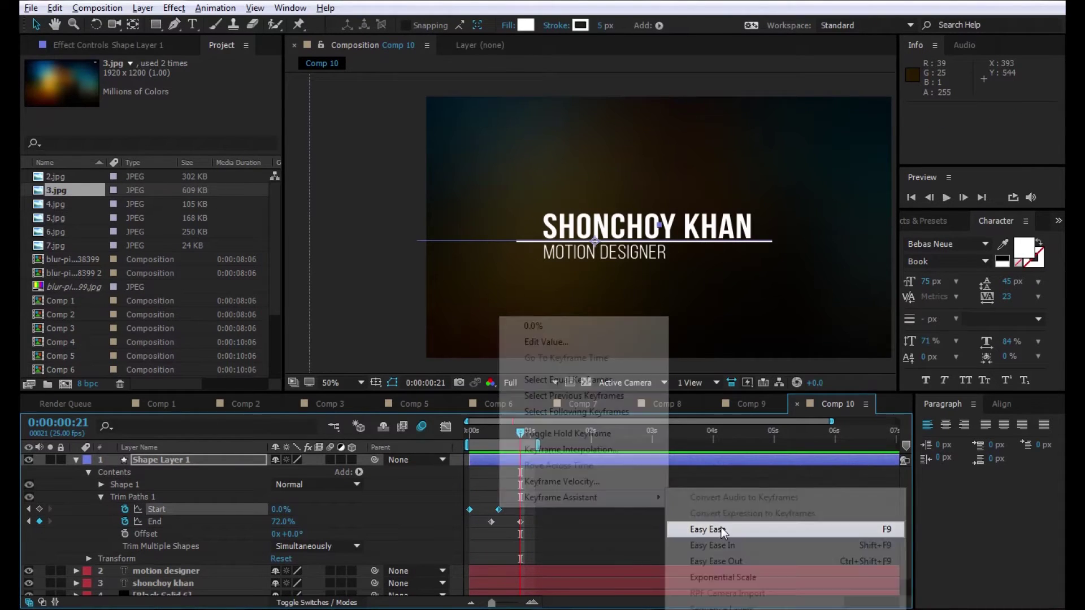
pyautogui.click(445, 427)
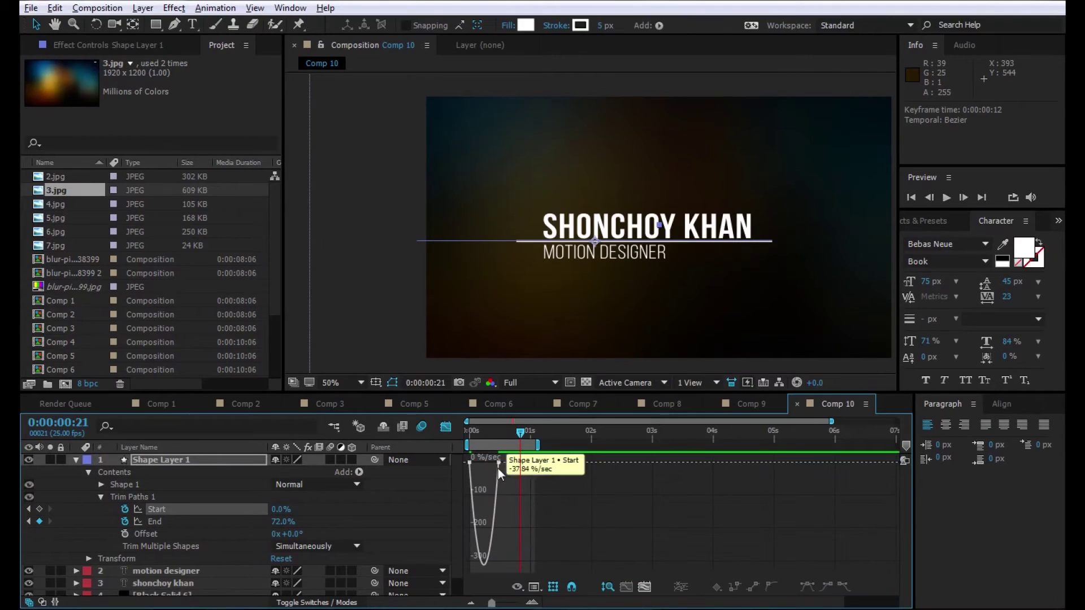
pyautogui.moveTo(496, 463); pyautogui.dragTo(485, 463)
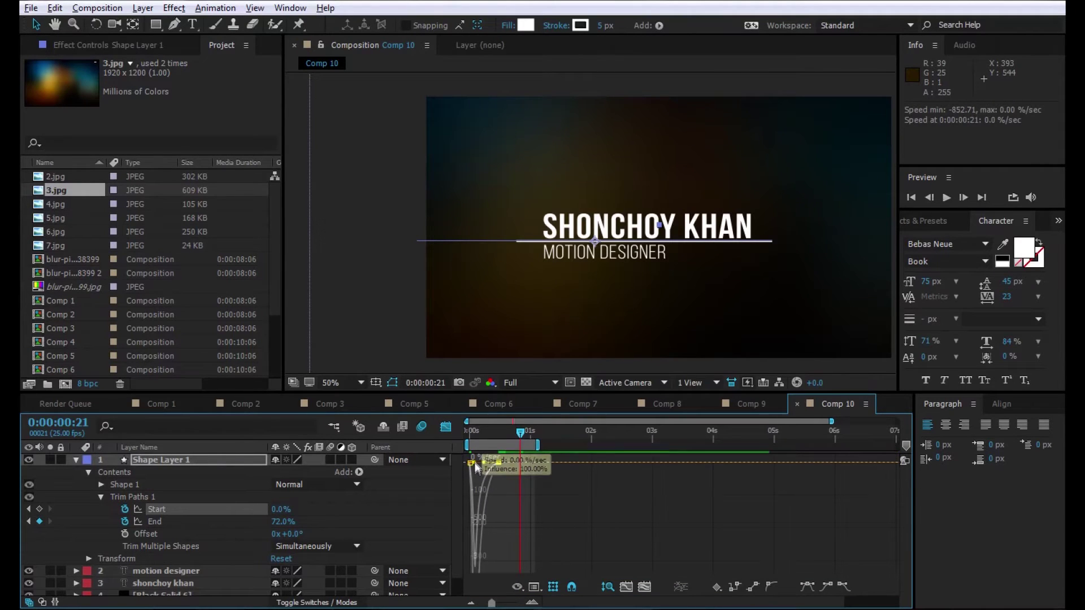
pyautogui.click(447, 428)
# Apply Easy Ease to both End keyframes, check their speed graph, and preview.
pyautogui.moveTo(548, 531); pyautogui.dragTo(478, 517)
pyautogui.rightClick(521, 523)
pyautogui.moveTo(653, 513)
pyautogui.click(740, 421)
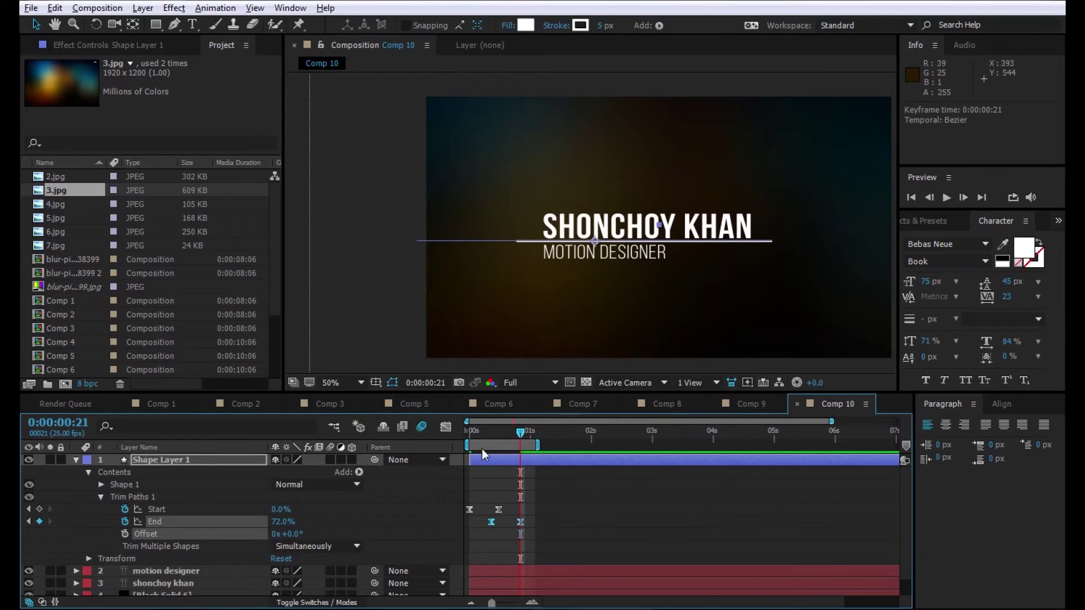
pyautogui.click(445, 429)
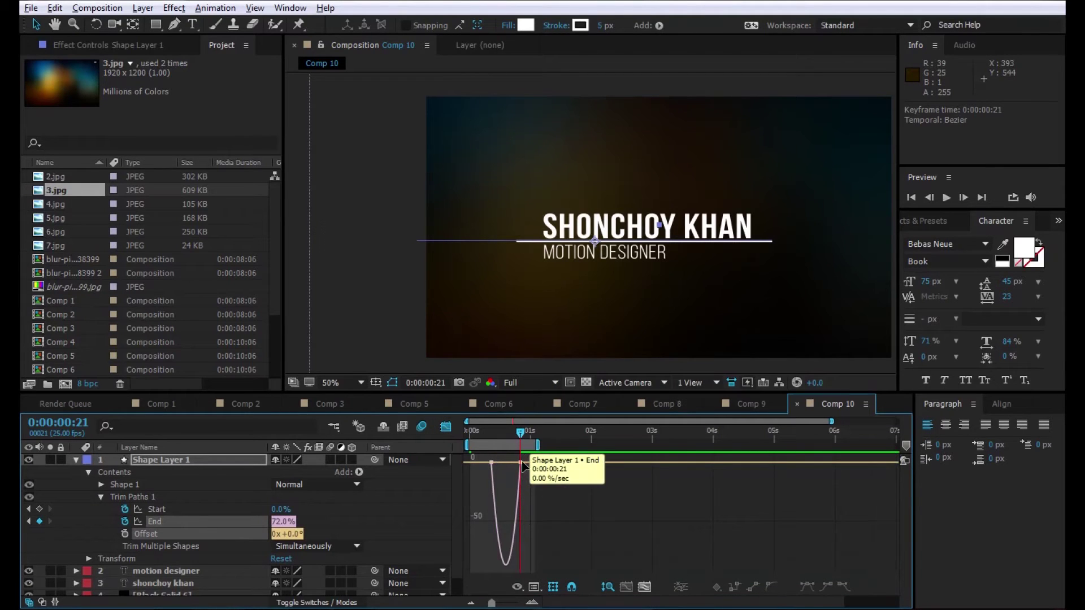
pyautogui.click(445, 429)
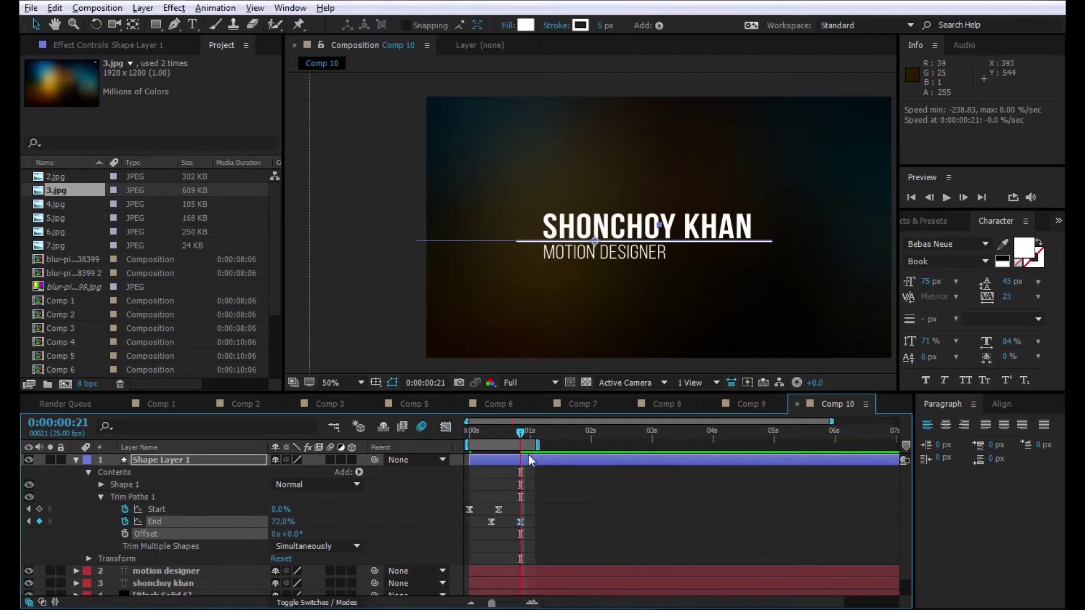
pyautogui.click(594, 502)
pyautogui.press('space')
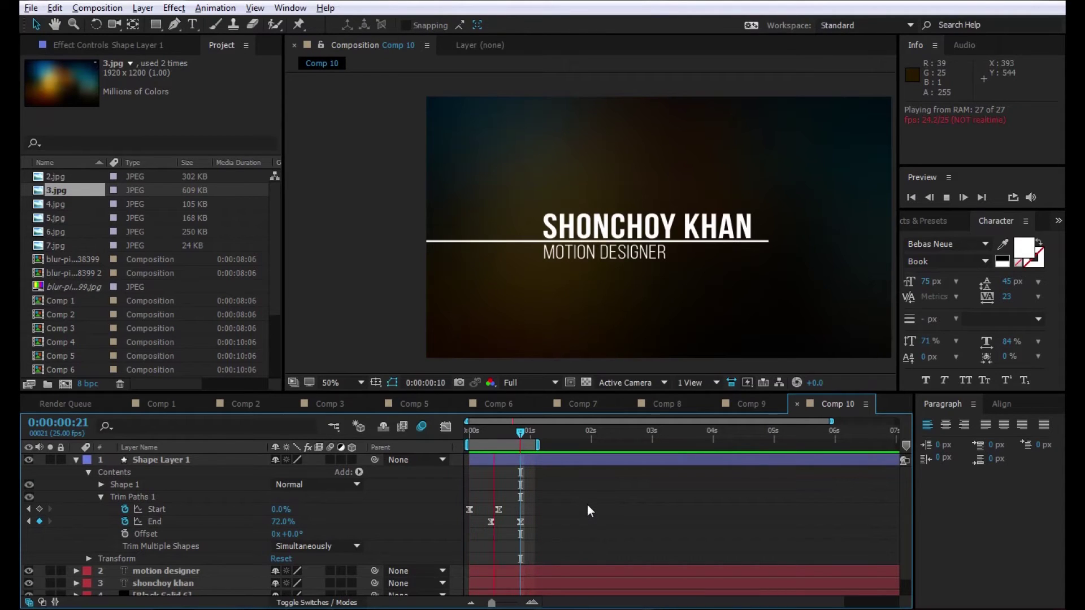
# Try moving the second Start keyframe to frame 15, preview, then undo it.
pyautogui.press('space')
pyautogui.moveTo(499, 511); pyautogui.dragTo(506, 511)
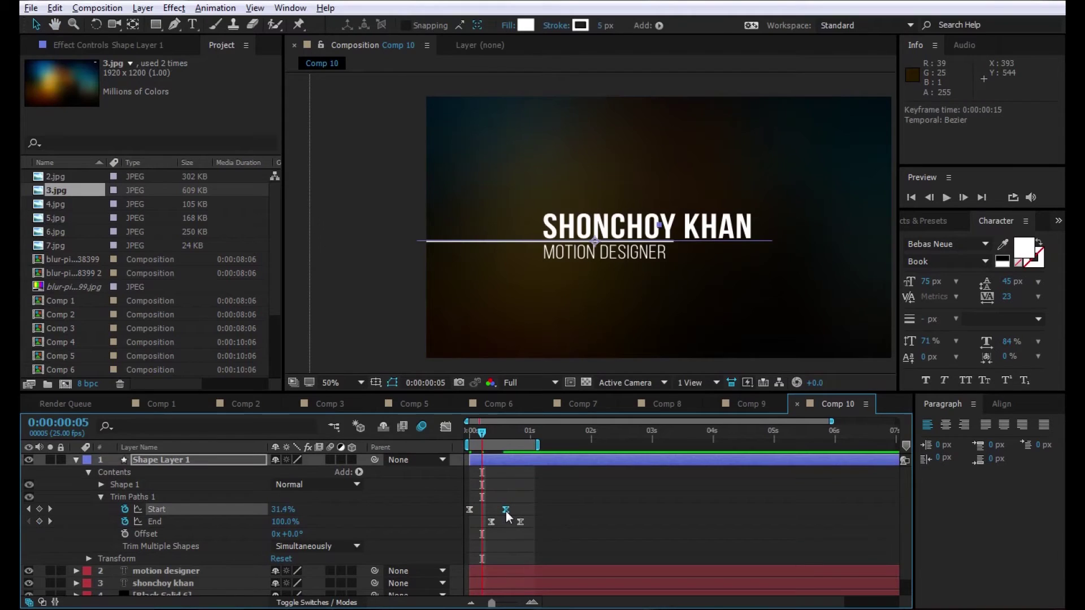
pyautogui.press('space')
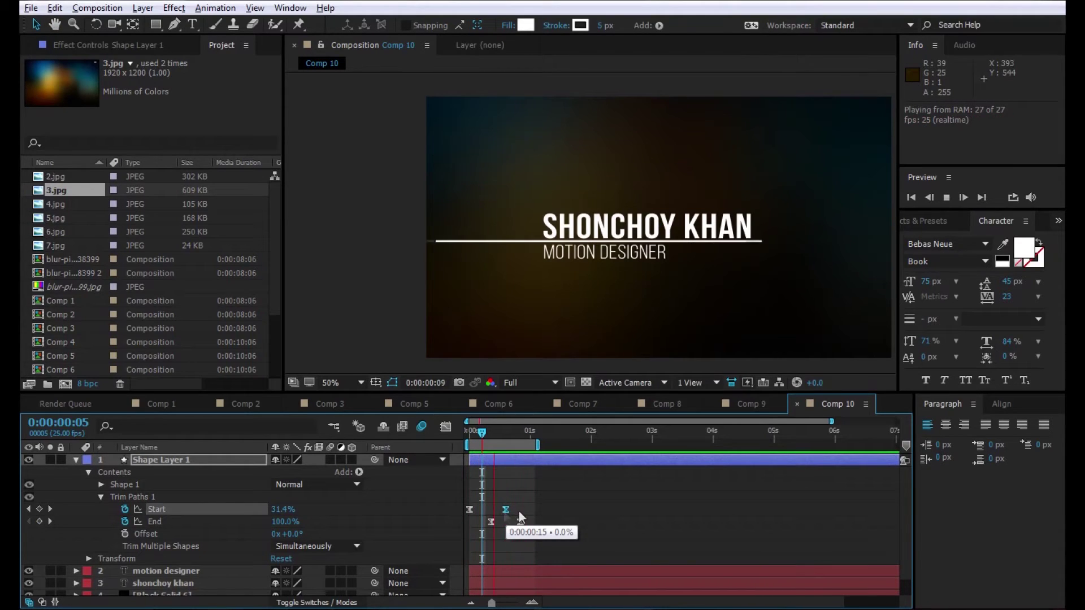
pyautogui.press('space')
pyautogui.hotkey('ctrl', 'z')
# Stretch the easing influence on both Start keyframes in the speed graph and preview.
pyautogui.moveTo(517, 501); pyautogui.dragTo(463, 513)
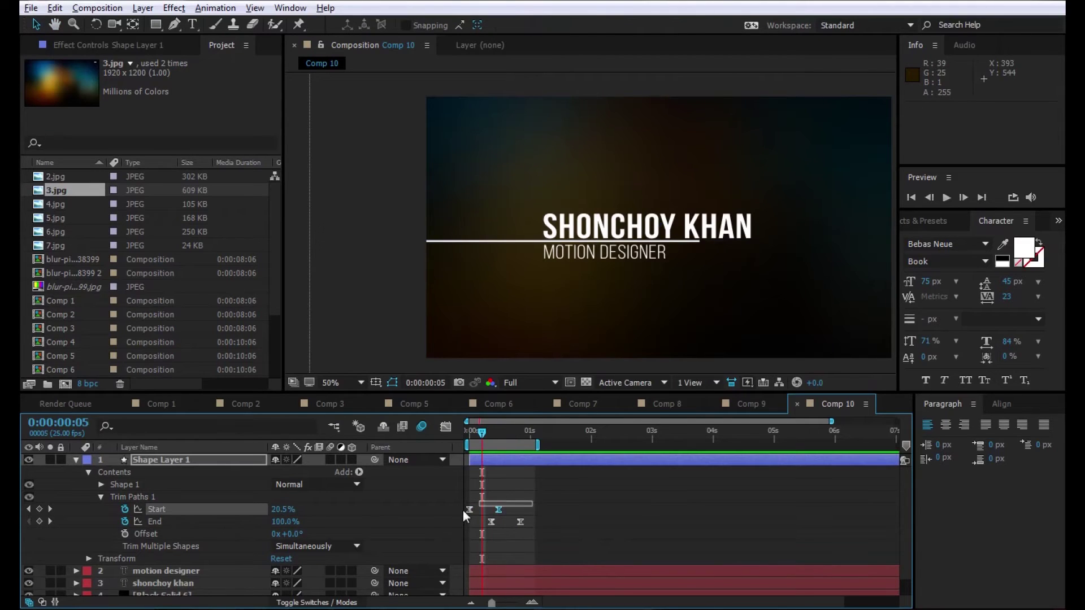
pyautogui.click(445, 428)
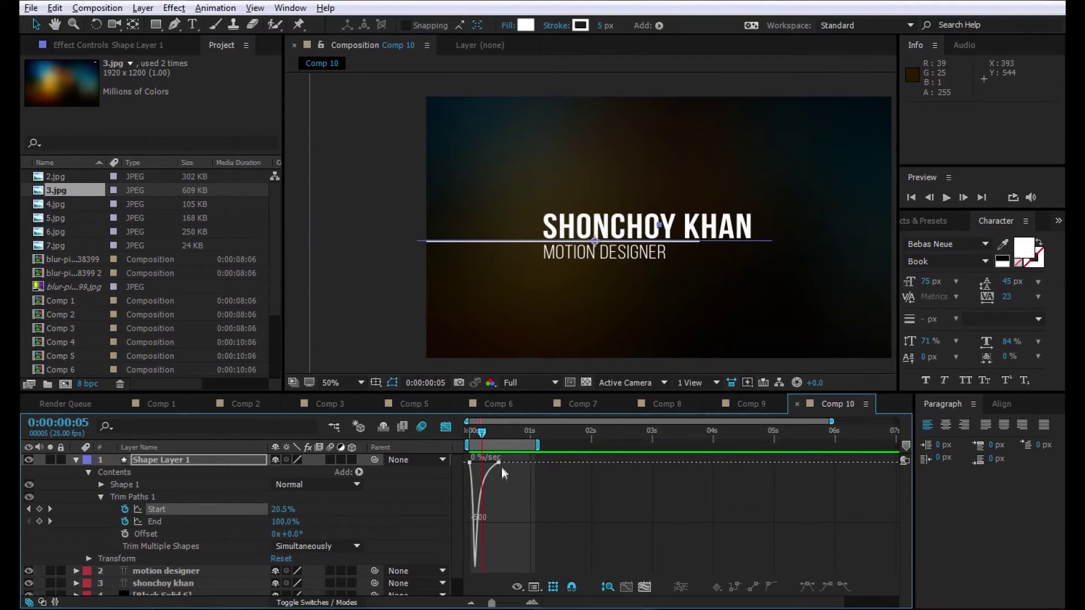
pyautogui.click(484, 464)
pyautogui.moveTo(484, 464); pyautogui.dragTo(491, 466)
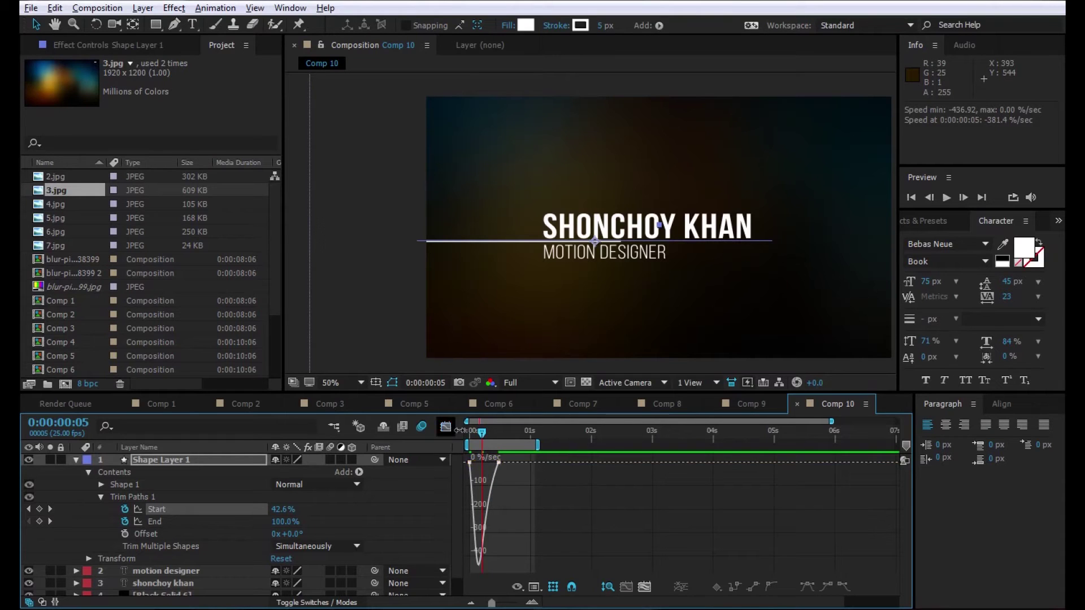
pyautogui.click(445, 428)
pyautogui.click(659, 506)
pyautogui.press('space')
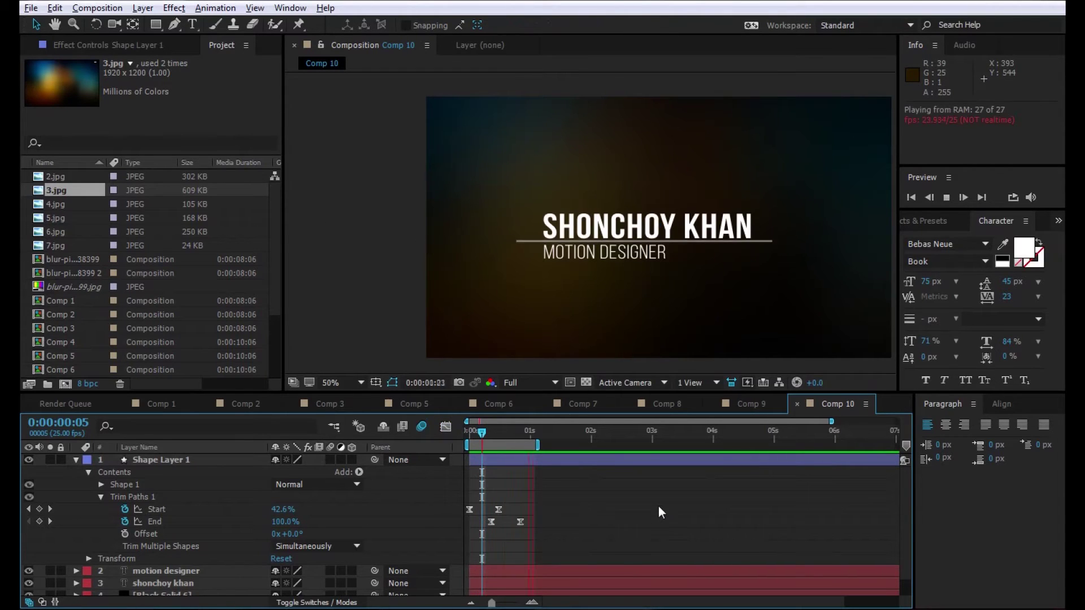
pyautogui.press('space')
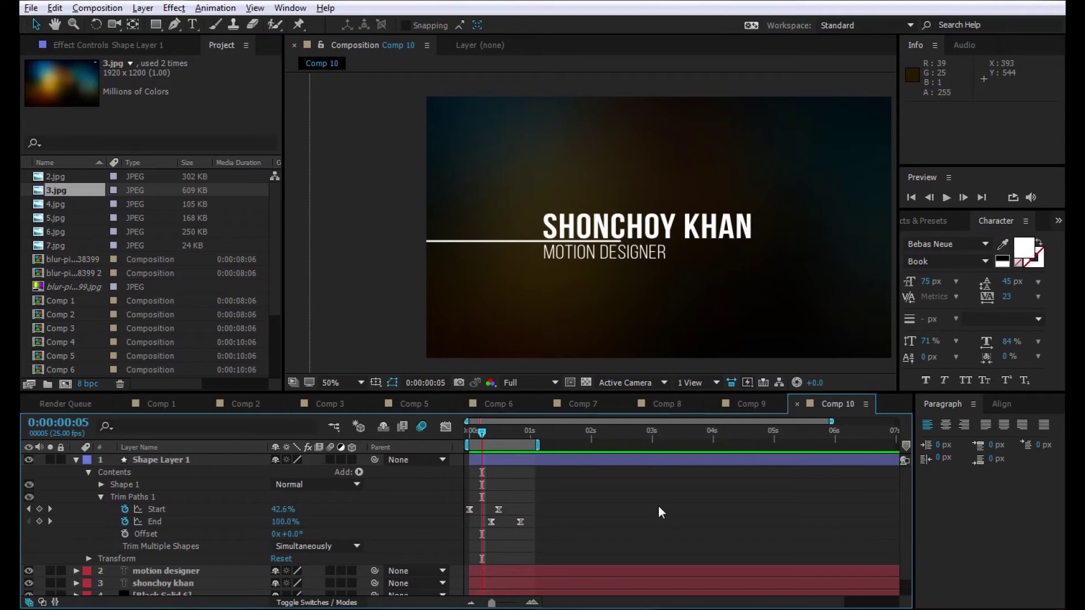
# Shift the final End keyframe later, extend the work area, preview, and collapse Shape Layer 1.
pyautogui.moveTo(517, 436); pyautogui.dragTo(514, 436)
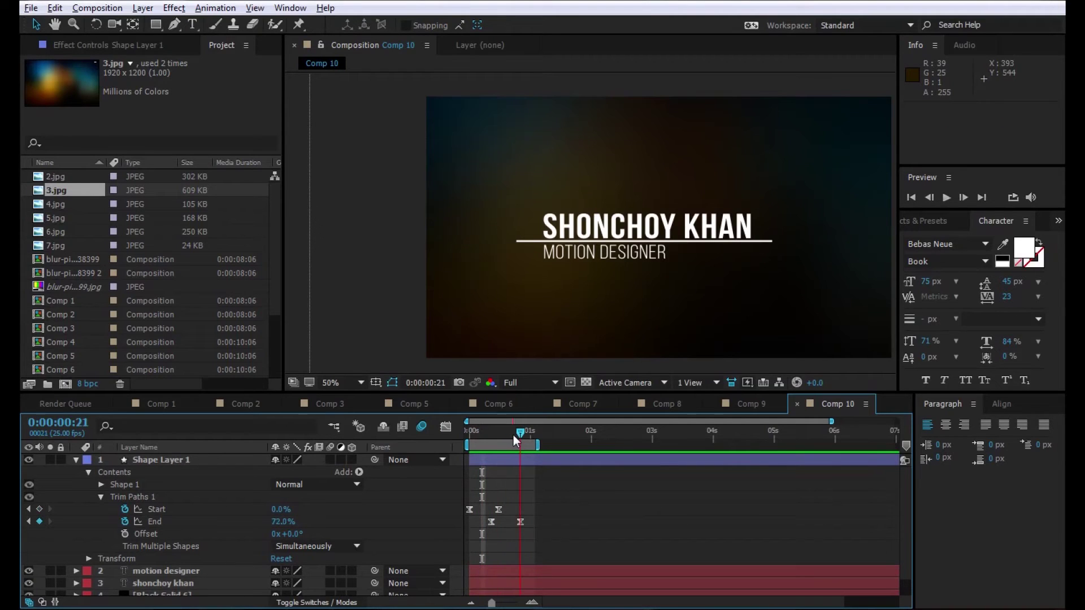
pyautogui.moveTo(520, 522); pyautogui.dragTo(536, 522)
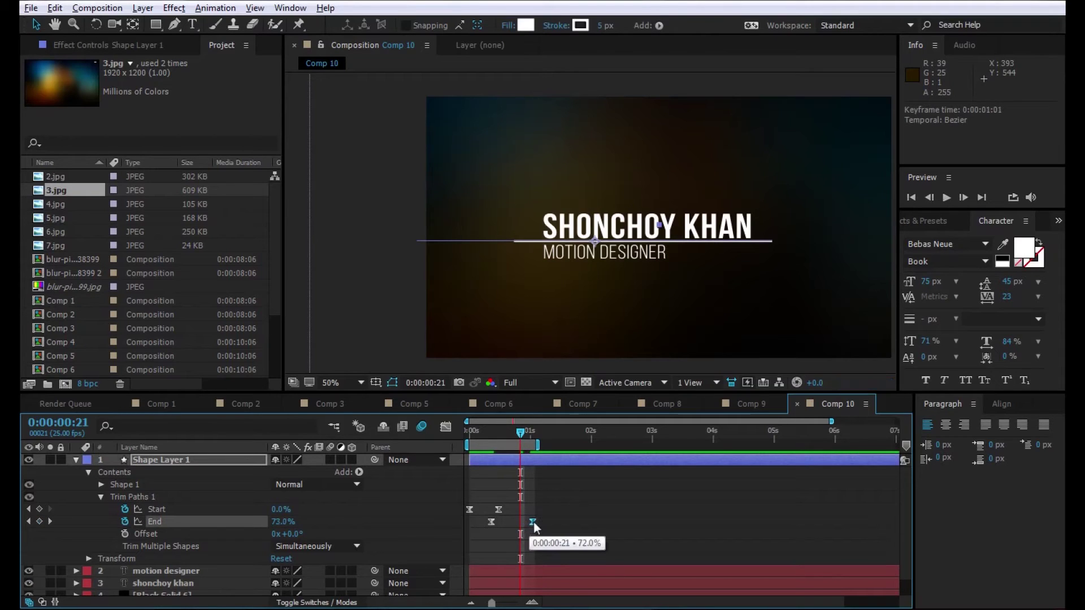
pyautogui.moveTo(541, 450); pyautogui.dragTo(552, 446)
pyautogui.click(611, 494)
pyautogui.press('space')
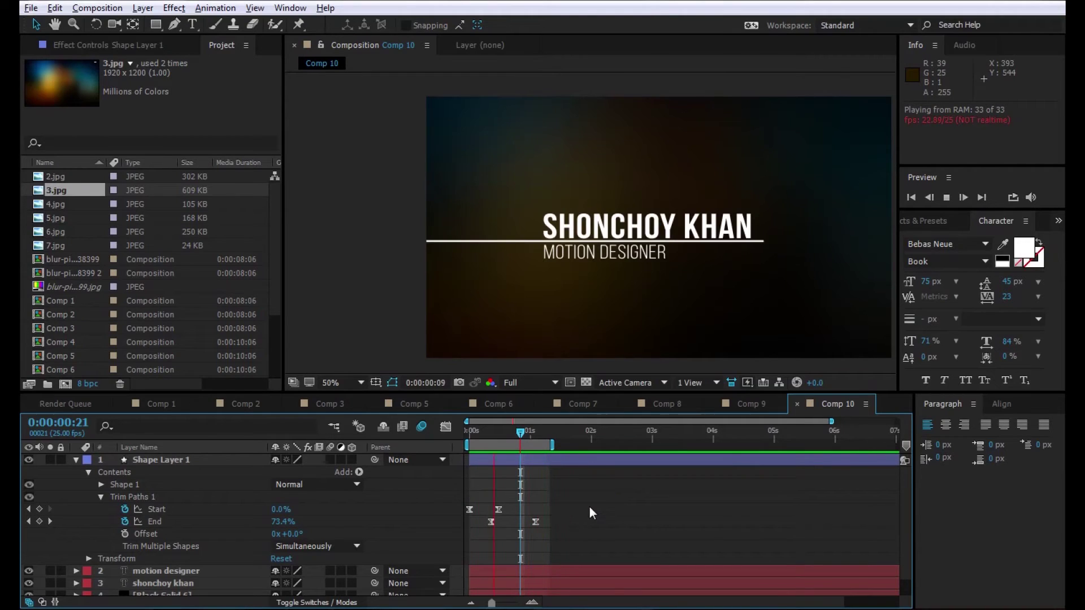
pyautogui.press('space')
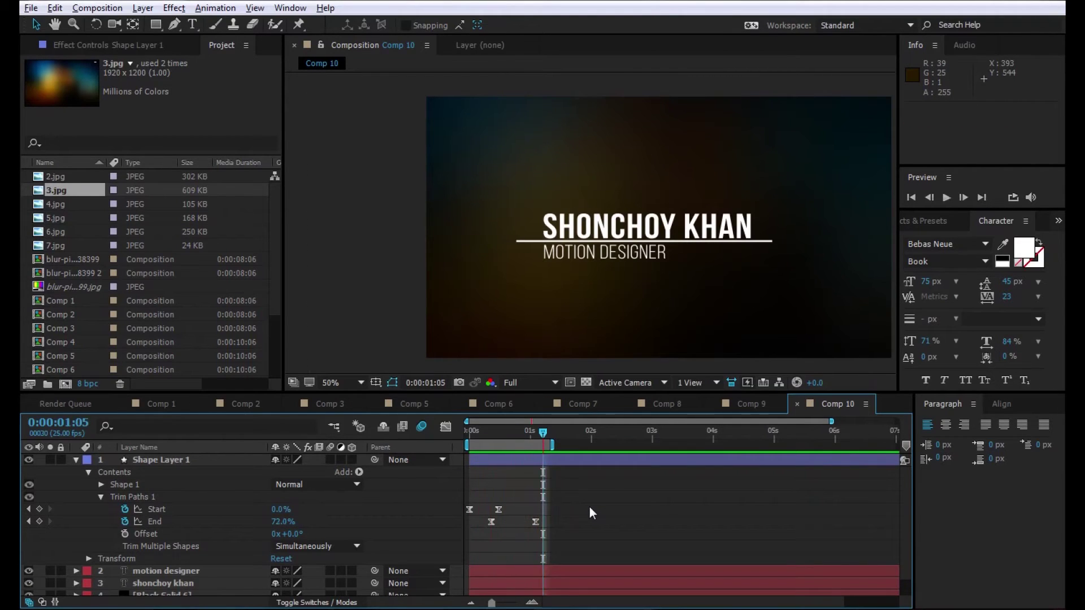
pyautogui.moveTo(525, 436); pyautogui.dragTo(528, 444)
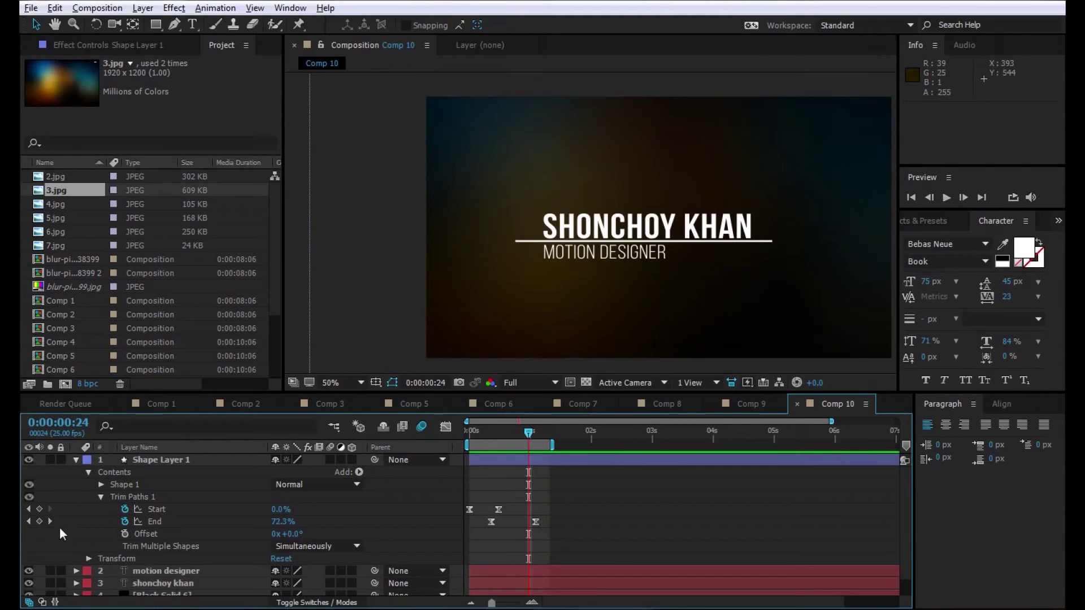
pyautogui.click(76, 459)
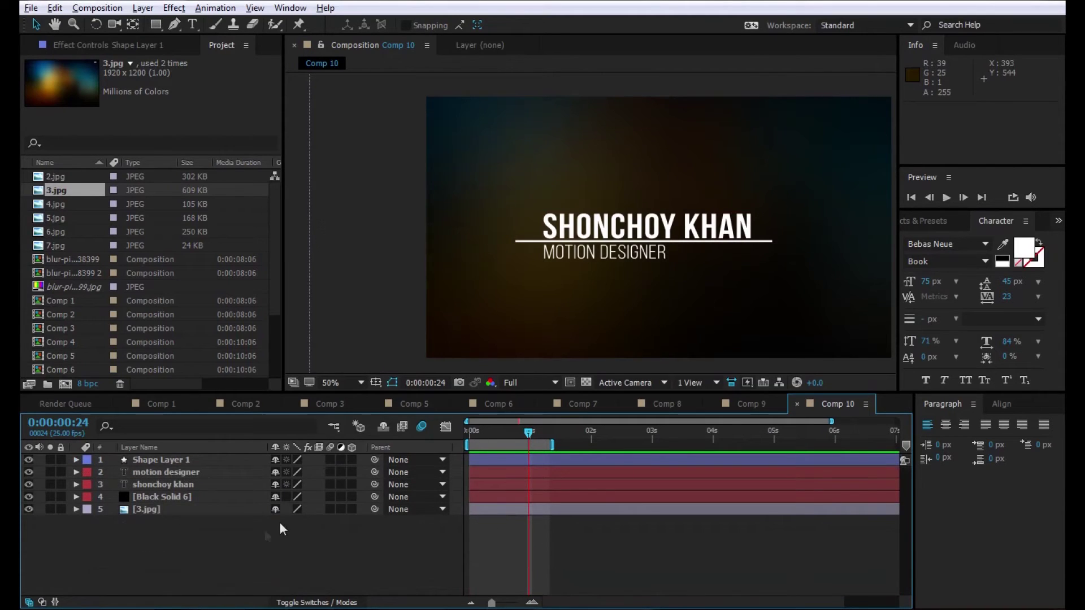
# At 0:00:01:01, draw a rectangle covering the subtitle area below the name.
pyautogui.moveTo(520, 439); pyautogui.dragTo(534, 442)
pyautogui.click(159, 24)
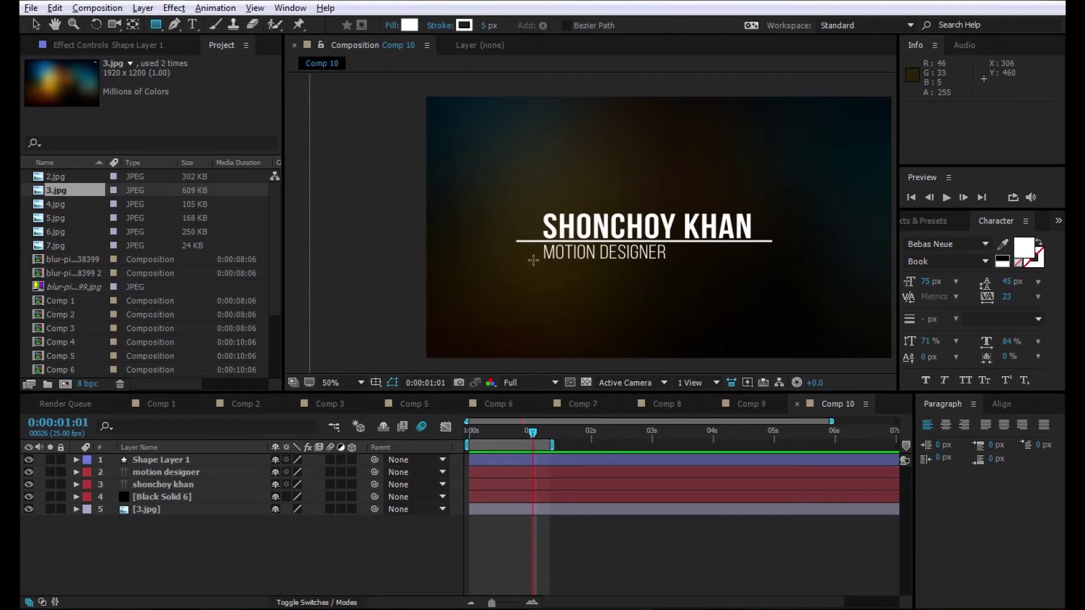
pyautogui.moveTo(510, 246); pyautogui.dragTo(564, 278)
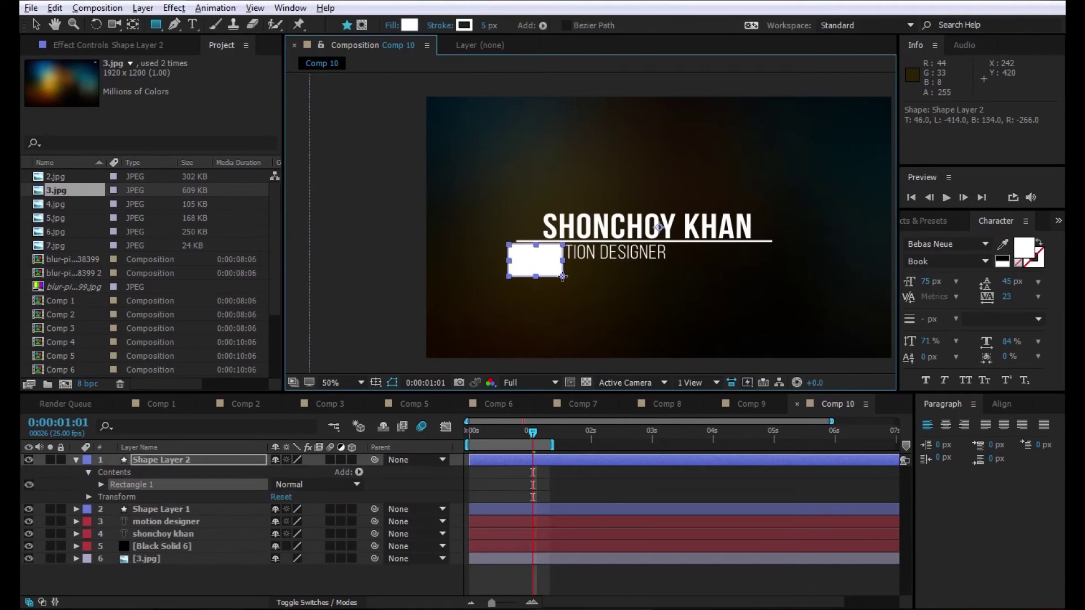
pyautogui.moveTo(564, 278); pyautogui.dragTo(792, 291)
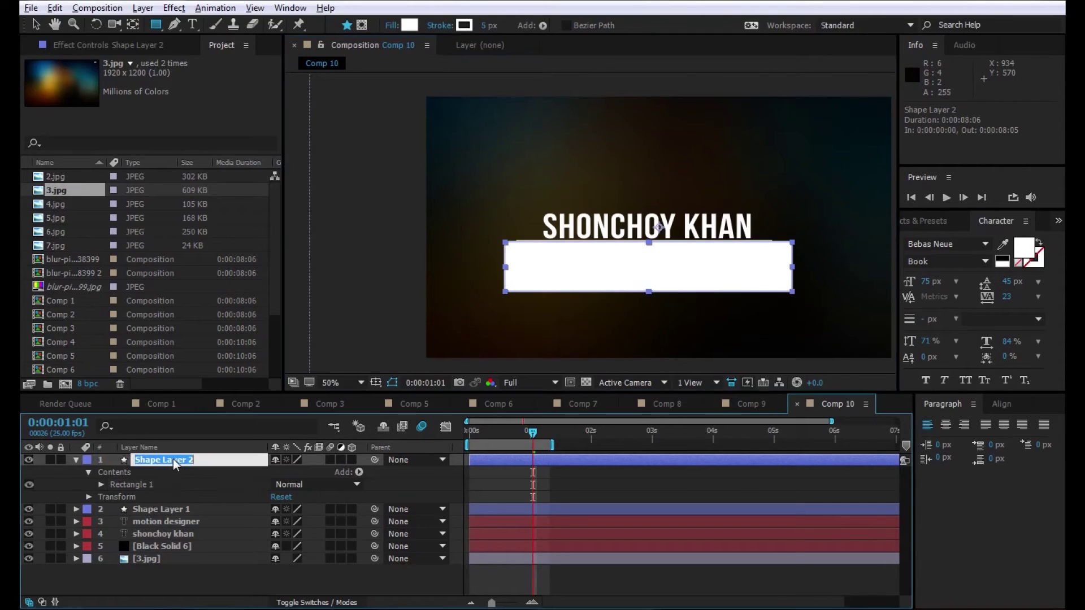
# Rename the rectangle layer 'Matte' and turn off its visibility.
pyautogui.write('Matte')
pyautogui.press('Return')
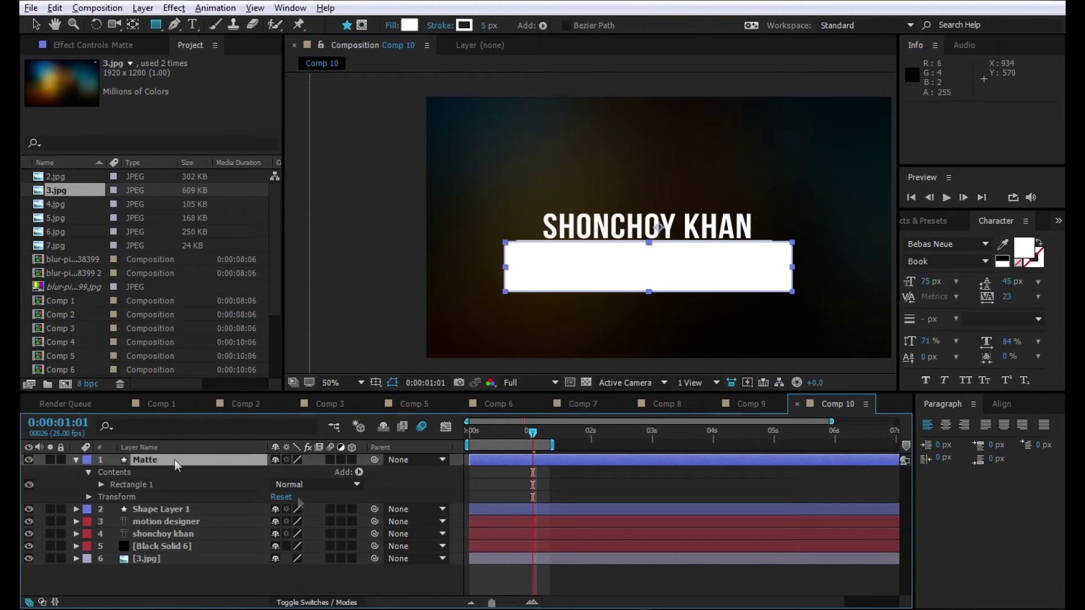
pyautogui.click(29, 460)
pyautogui.click(32, 25)
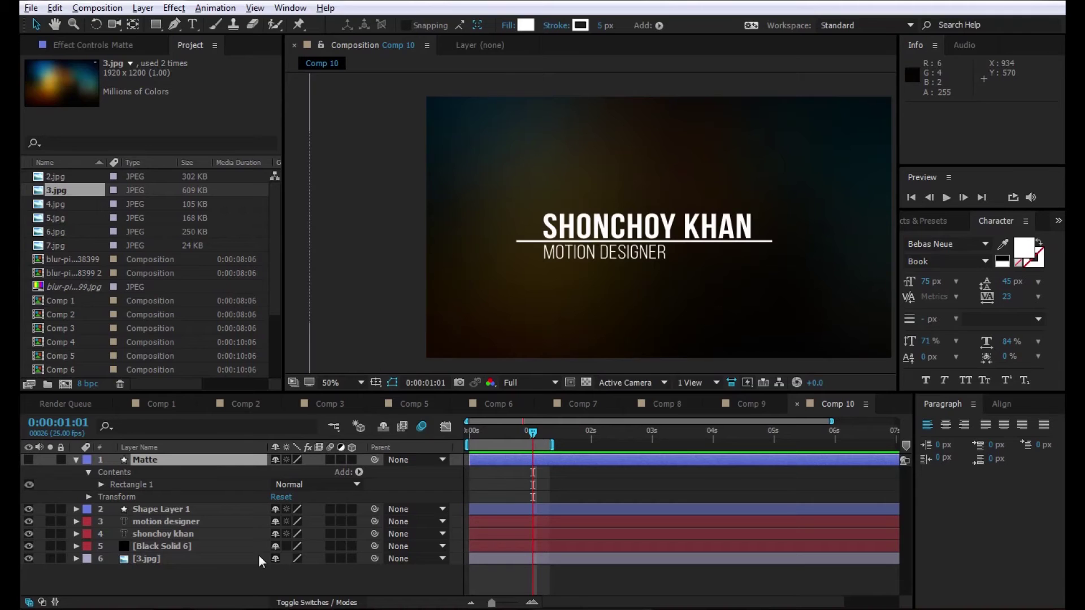
# Start Position keyframes on both text layers at 1:01.
pyautogui.click(170, 534)
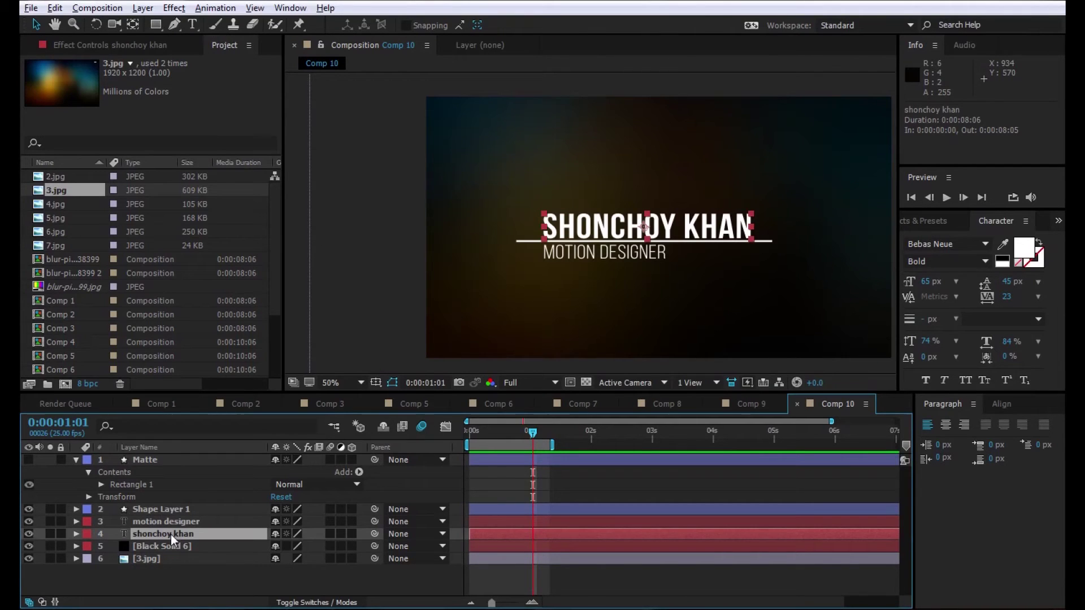
pyautogui.keyDown('ctrl'); pyautogui.click(178, 524); pyautogui.keyUp('ctrl')
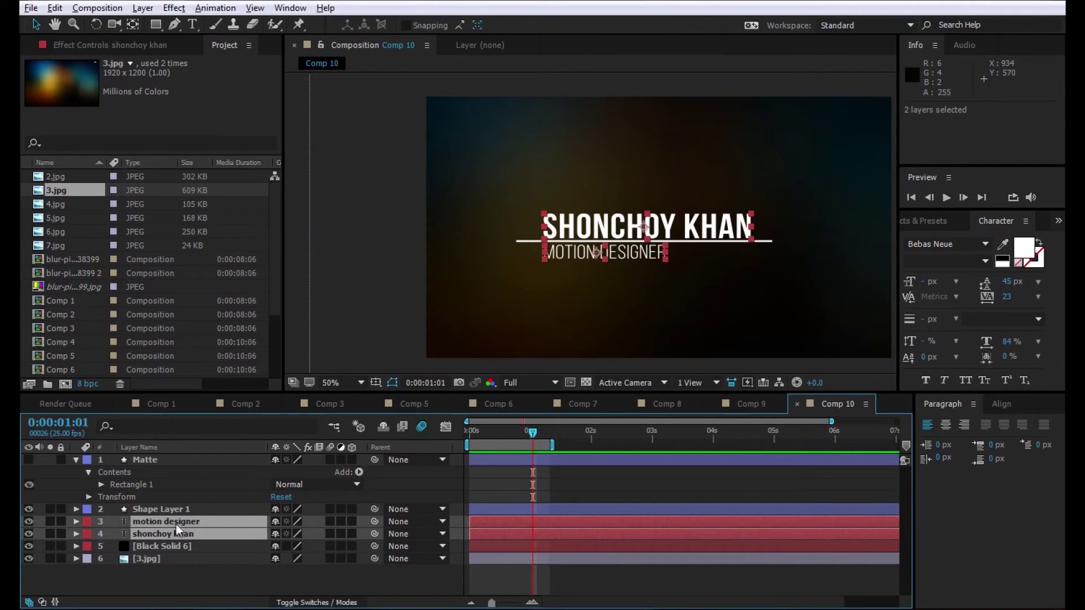
pyautogui.press('p')
pyautogui.click(112, 534)
# At 0:00:00:08, set MOTION DESIGNER's y position to 329 and SHONCHOY KHAN's to 457.
pyautogui.moveTo(526, 437); pyautogui.dragTo(488, 437)
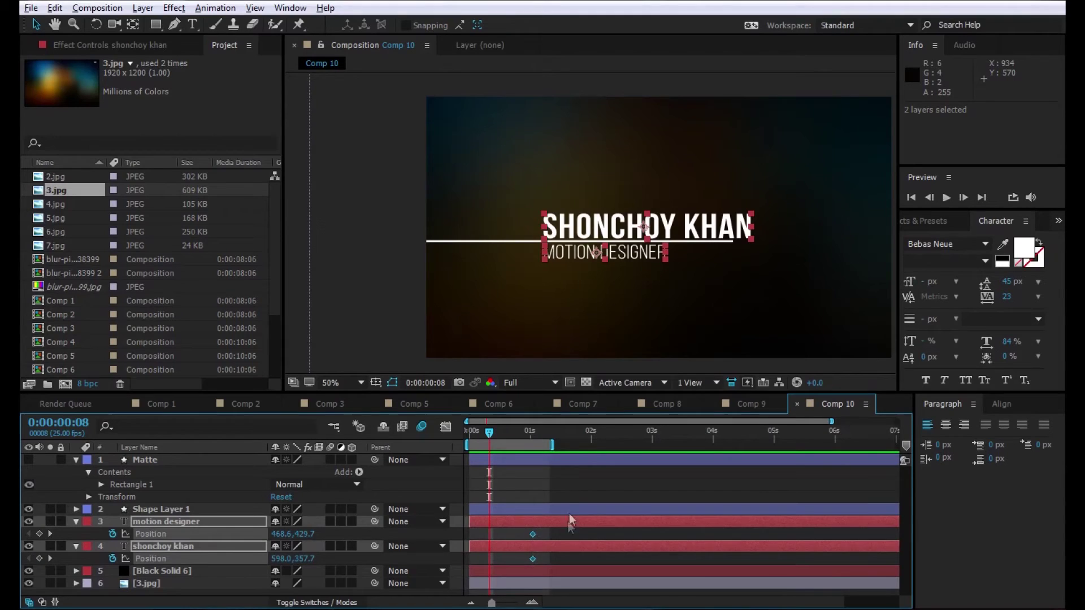
pyautogui.moveTo(309, 534); pyautogui.dragTo(285, 534)
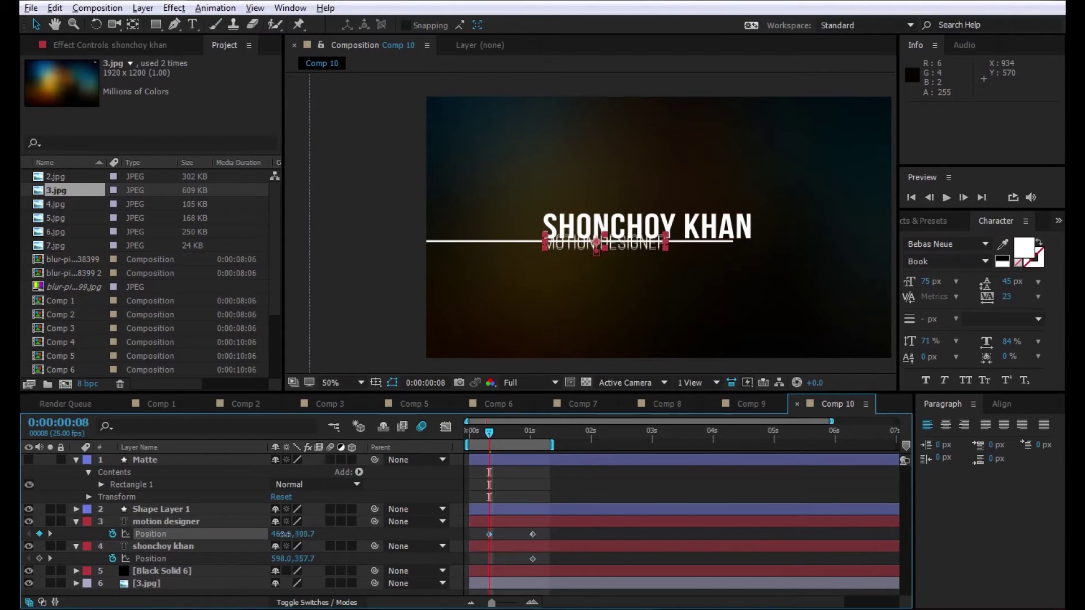
pyautogui.hotkey('ctrl', 'z')
pyautogui.click(313, 534)
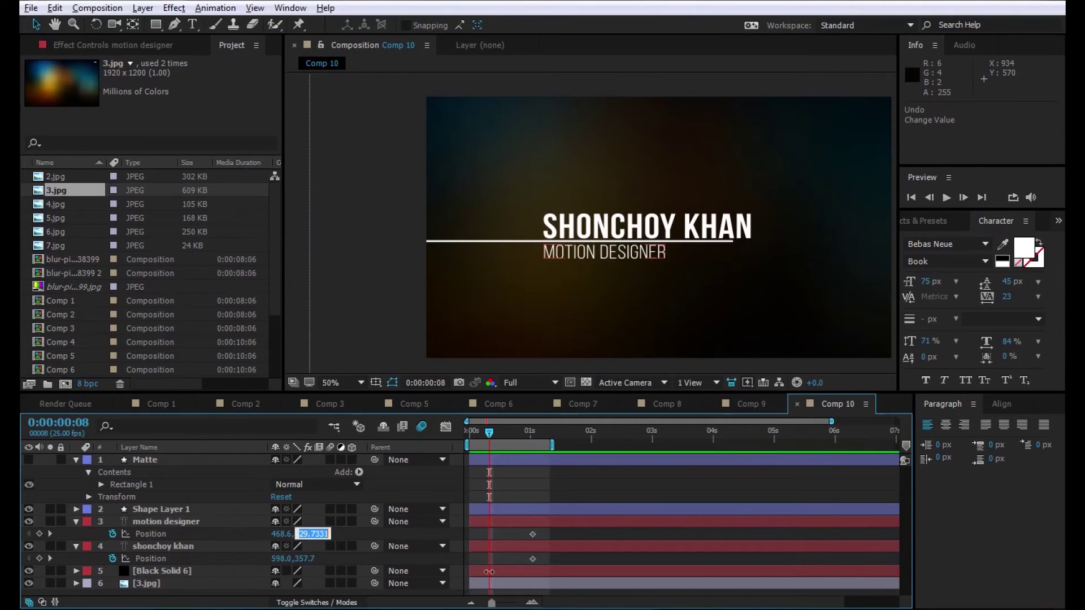
pyautogui.write('9')
pyautogui.press('Return')
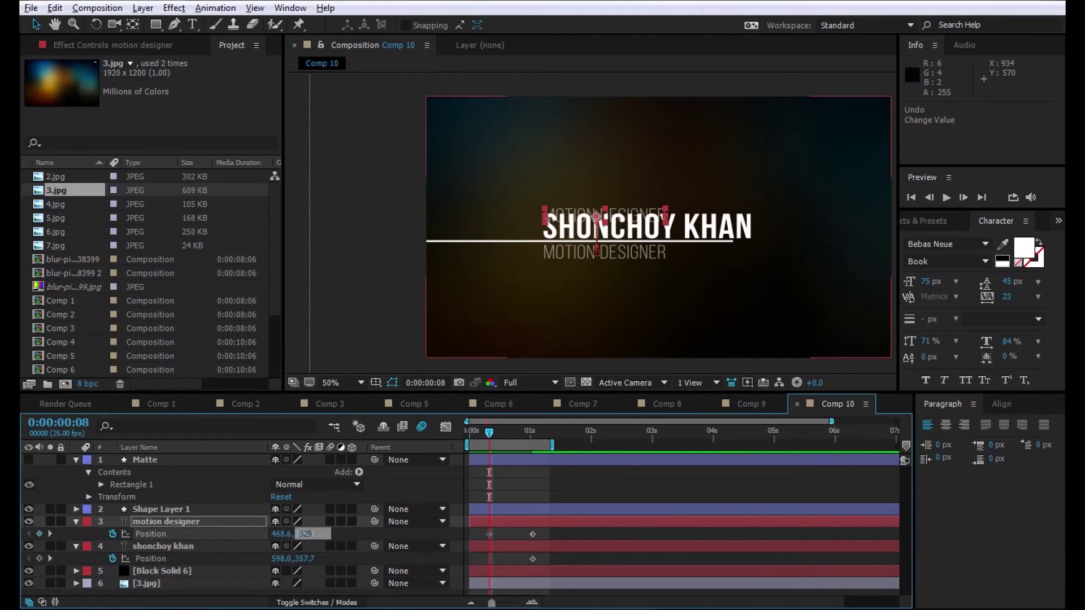
pyautogui.click(174, 554)
pyautogui.click(310, 559)
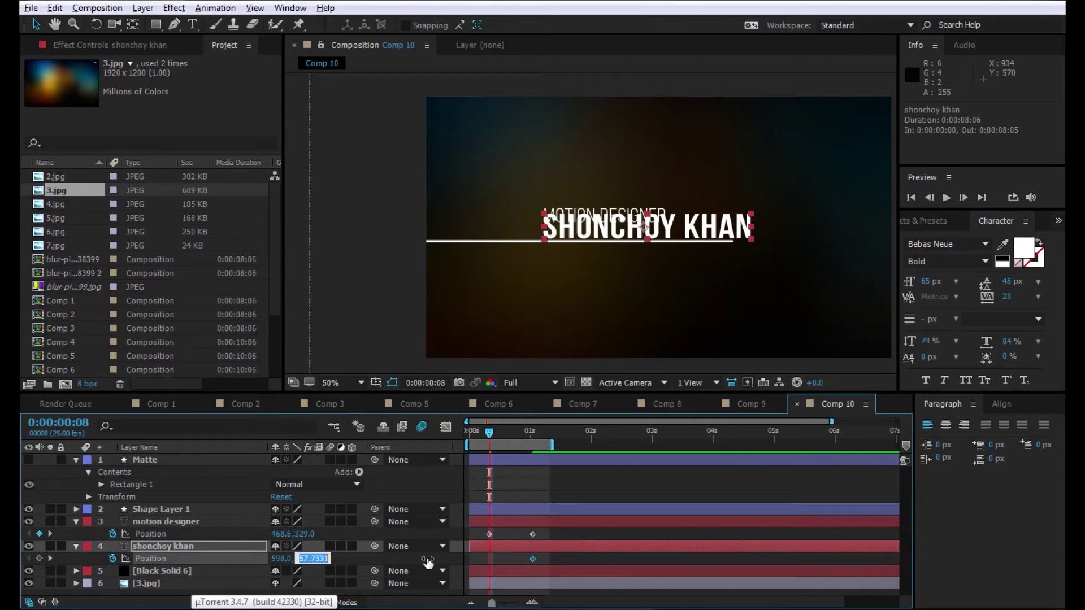
pyautogui.write('457')
pyautogui.press('Return')
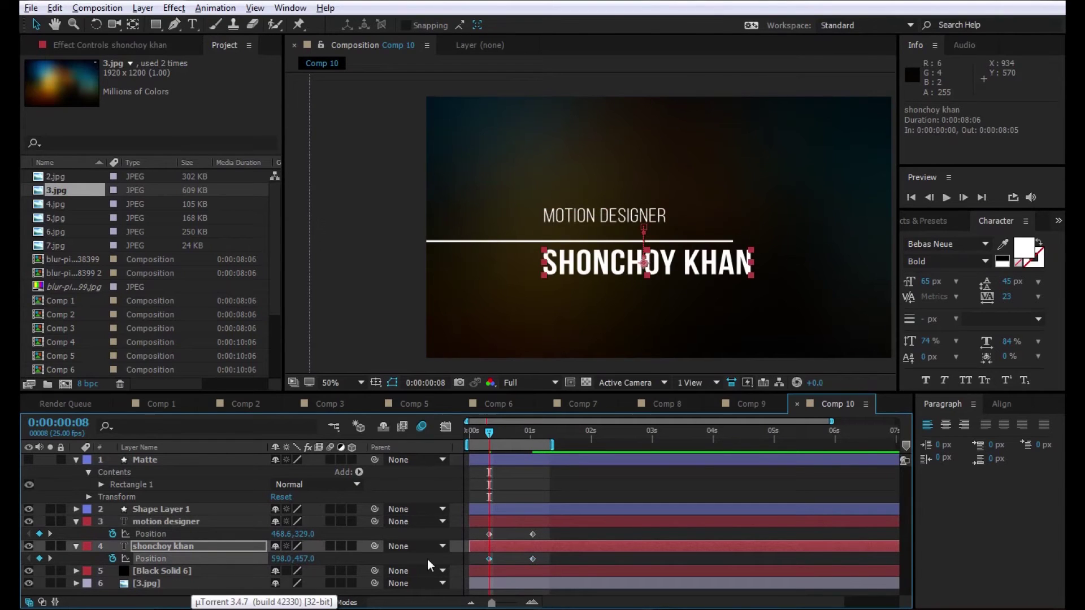
# Select the MOTION DESIGNER layer and filter the effects list to Set Matte.
pyautogui.click(603, 483)
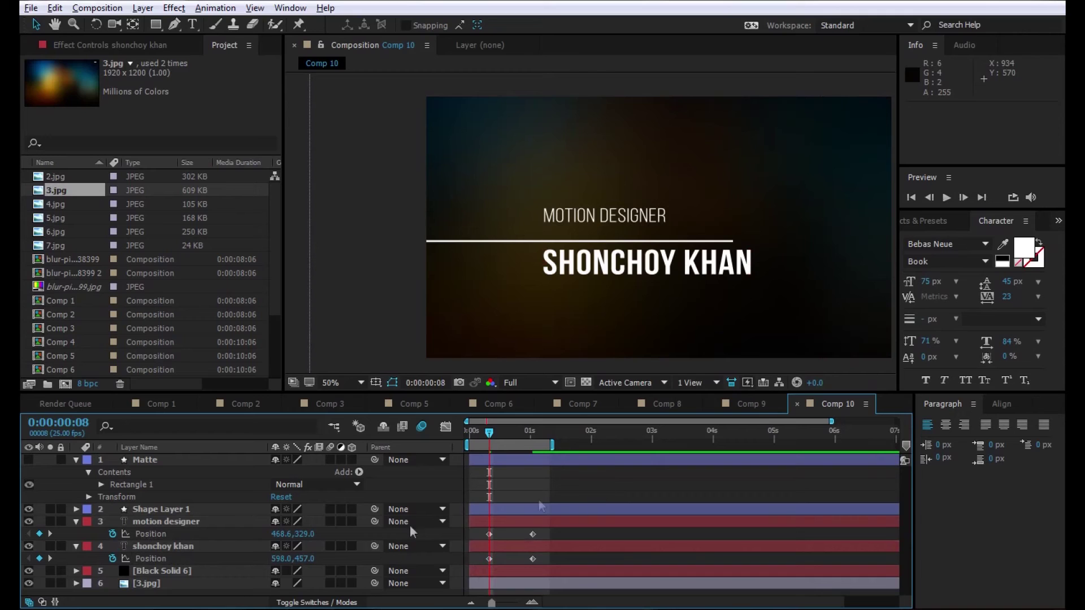
pyautogui.click(176, 523)
pyautogui.hotkey('ctrl', '5')
# Apply Set Matte to MOTION DESIGNER, taking the matte from layer 1. Matte.
pyautogui.moveTo(947, 271); pyautogui.dragTo(175, 524)
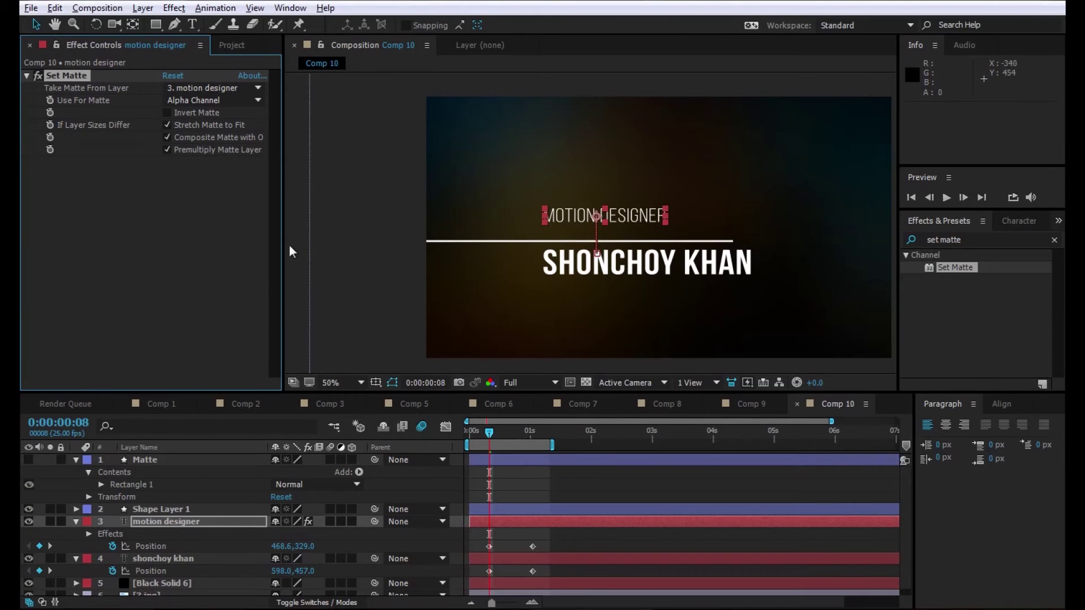
pyautogui.click(226, 88)
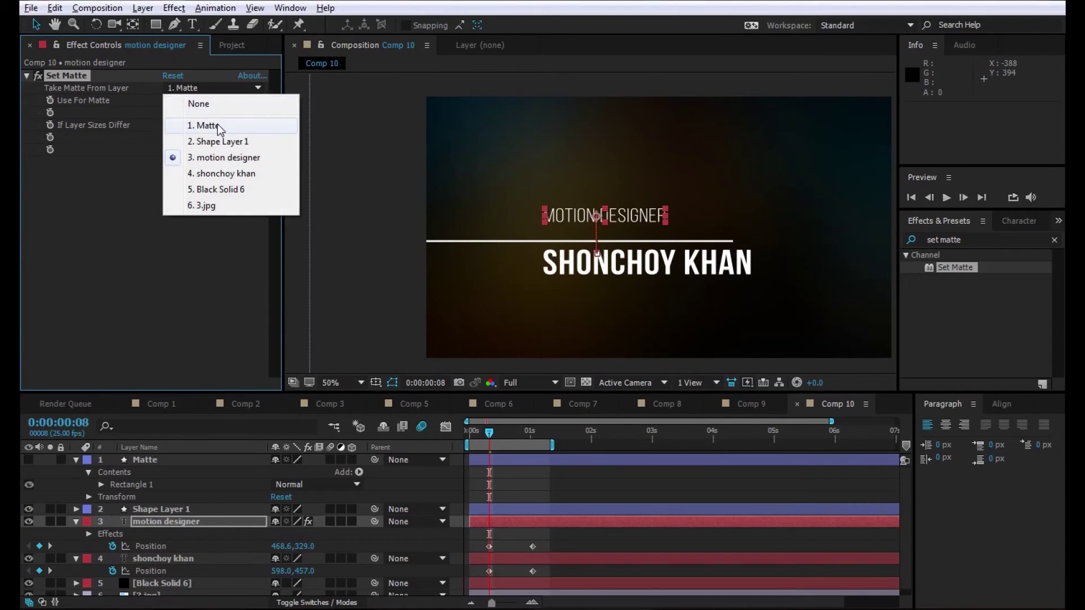
pyautogui.click(220, 124)
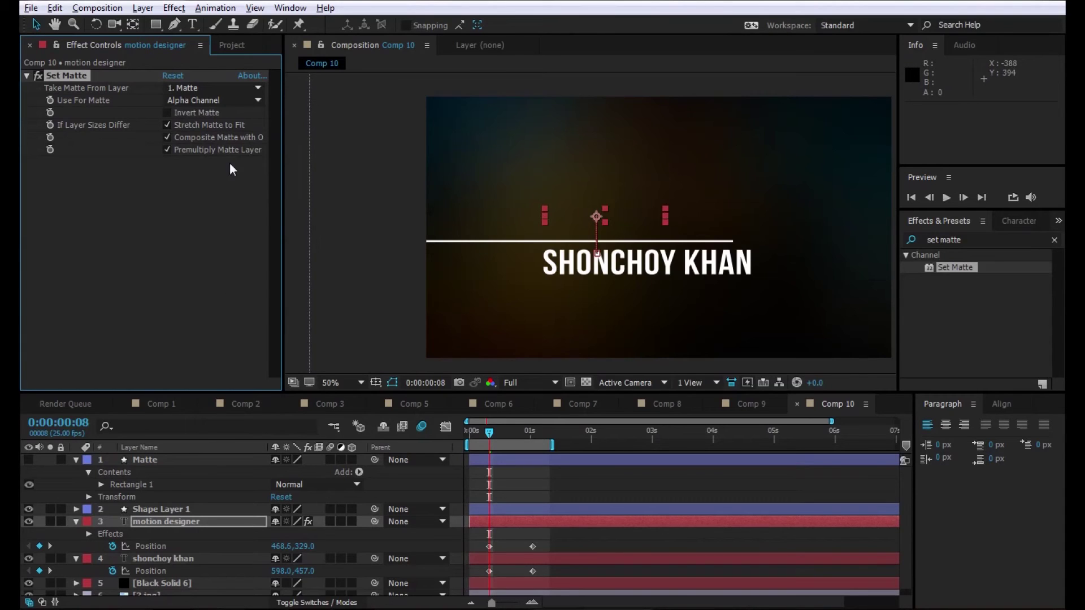
# Copy the Set Matte effect onto SHONCHOY KHAN and turn on Invert Matte.
pyautogui.hotkey('alt', 'e')
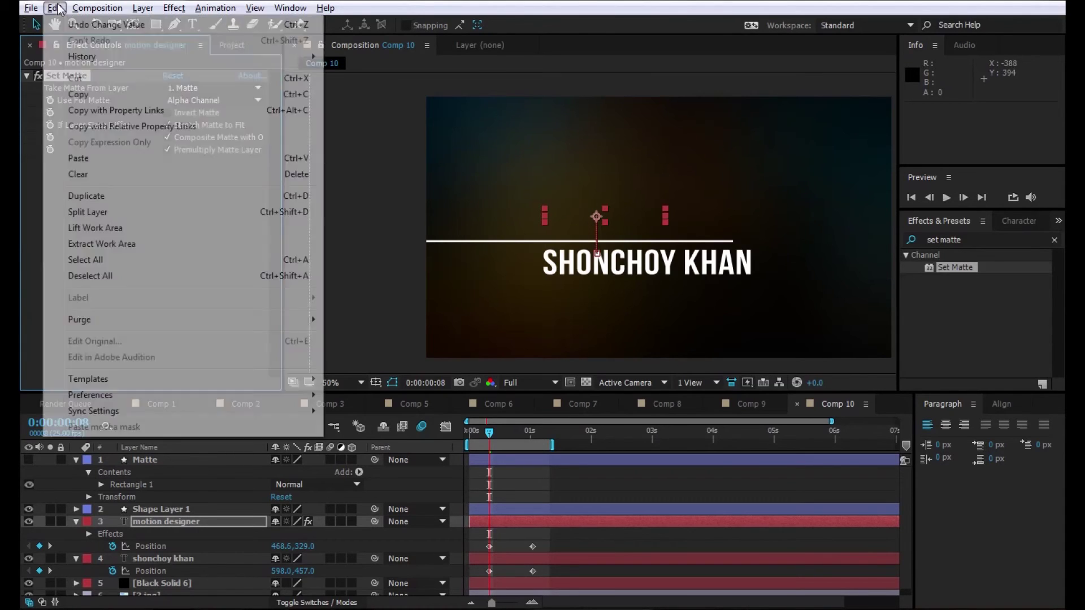
pyautogui.click(83, 99)
pyautogui.click(154, 558)
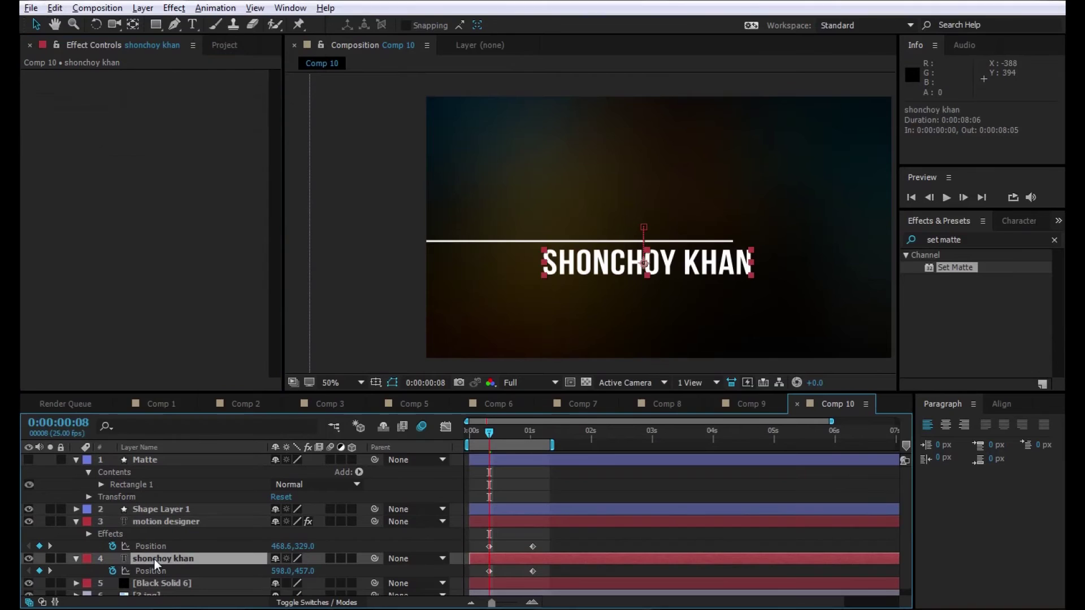
pyautogui.click(55, 8)
pyautogui.click(76, 157)
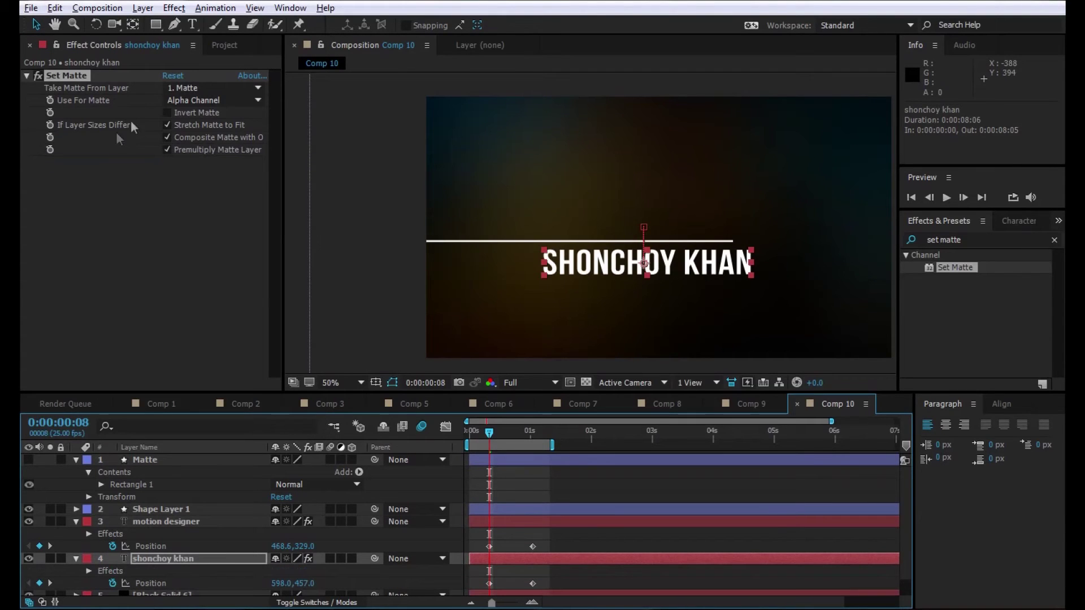
pyautogui.click(167, 113)
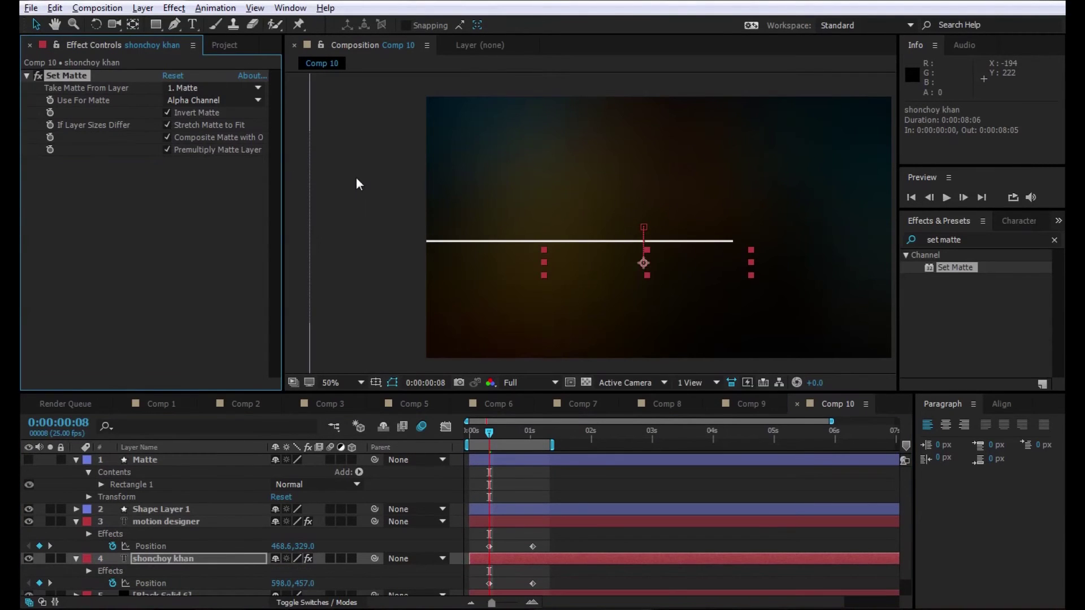
# Preview the matte reveal, extending the preview range to about two seconds.
pyautogui.click(373, 198)
pyautogui.press('space')
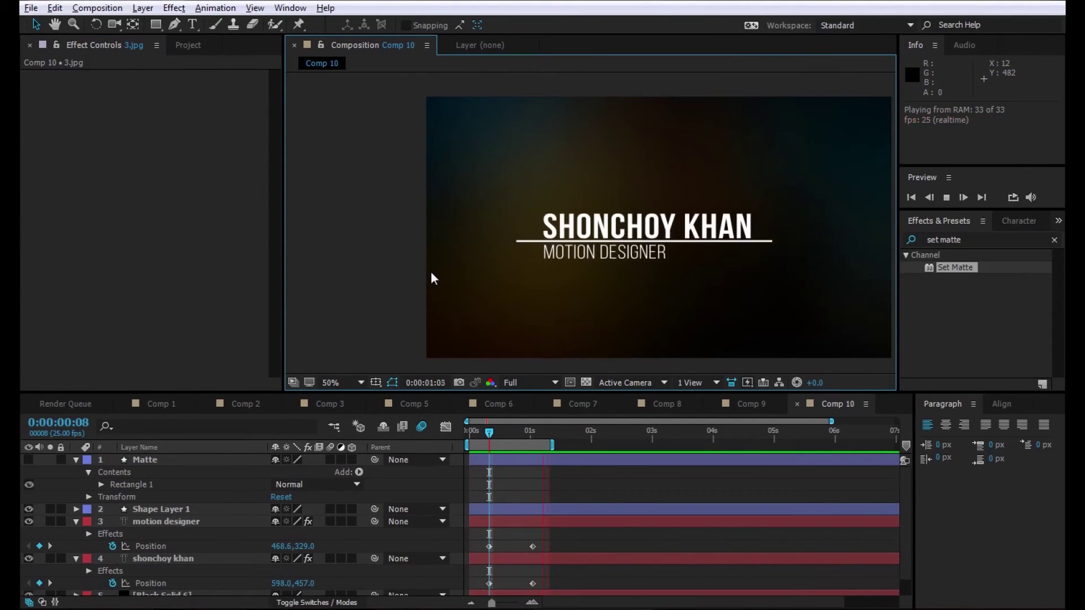
pyautogui.press('space')
pyautogui.moveTo(554, 442); pyautogui.dragTo(603, 444)
pyautogui.press('space')
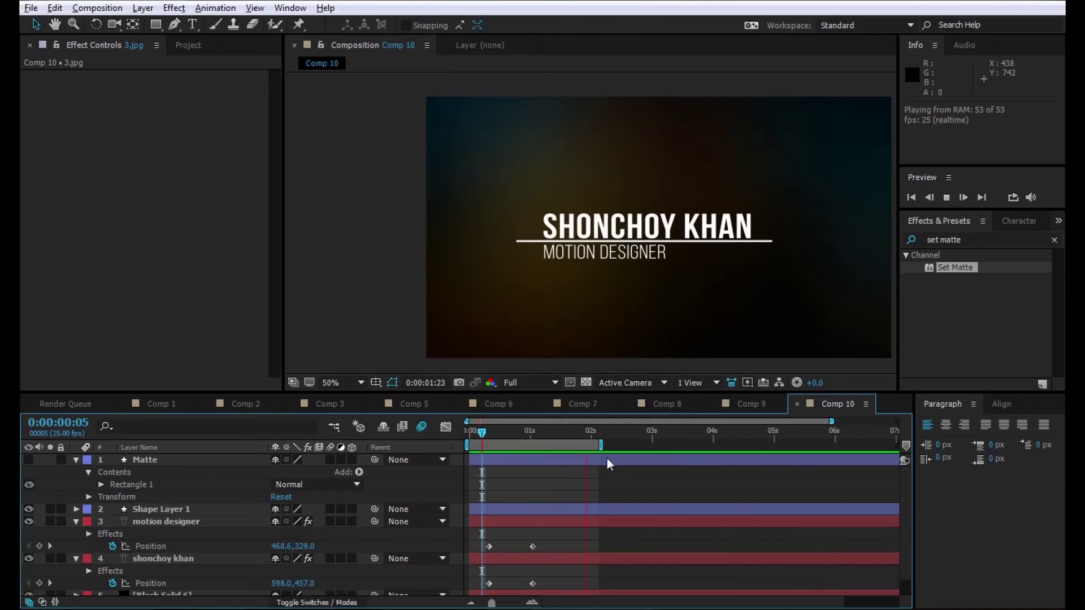
# Shift both text layers 7 frames earlier so their animation starts at zero, then preview.
pyautogui.press('space')
pyautogui.moveTo(491, 439); pyautogui.dragTo(484, 441)
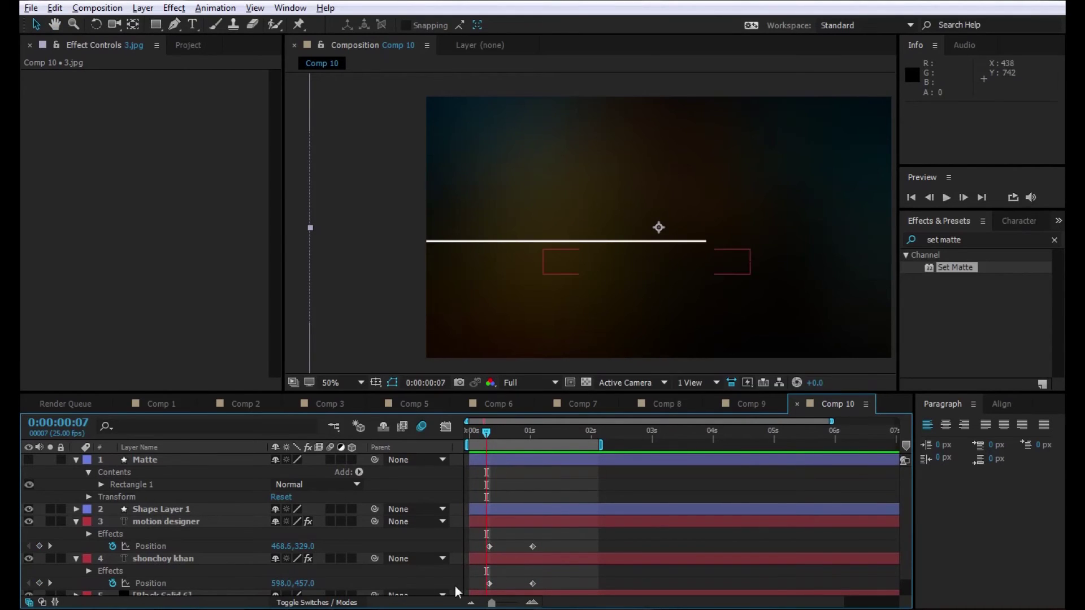
pyautogui.click(196, 521)
pyautogui.keyDown('shift'); pyautogui.click(194, 559); pyautogui.keyUp('shift')
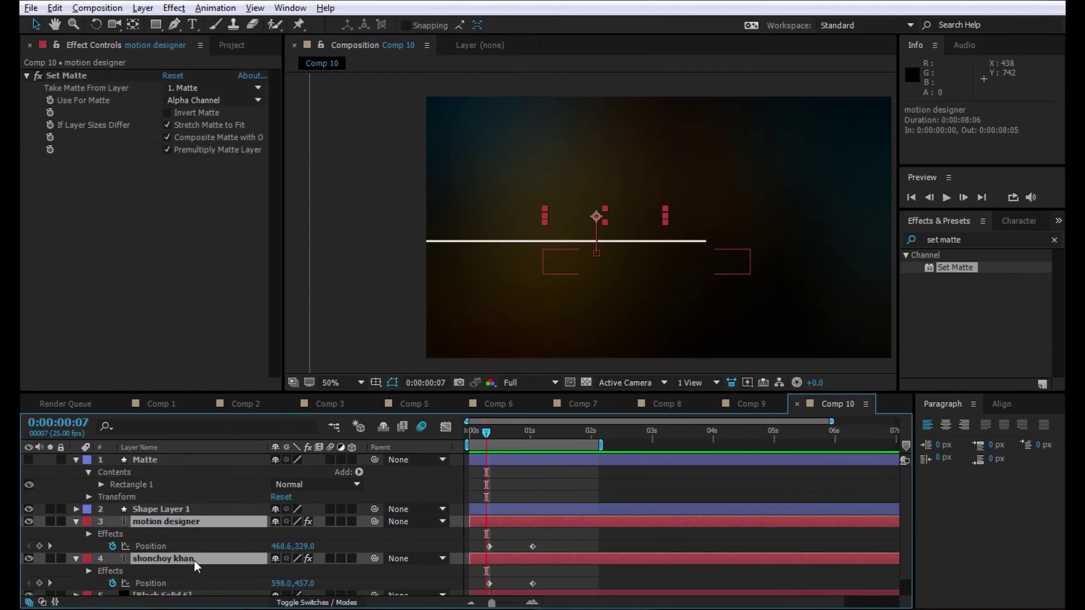
pyautogui.moveTo(543, 529); pyautogui.dragTo(526, 530)
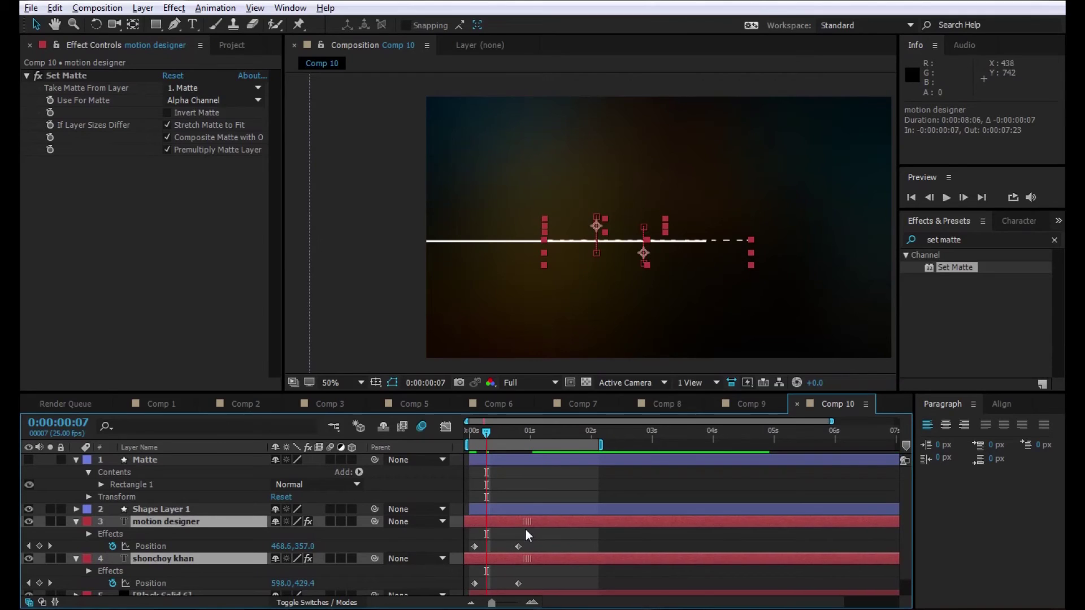
pyautogui.moveTo(486, 432); pyautogui.dragTo(456, 433)
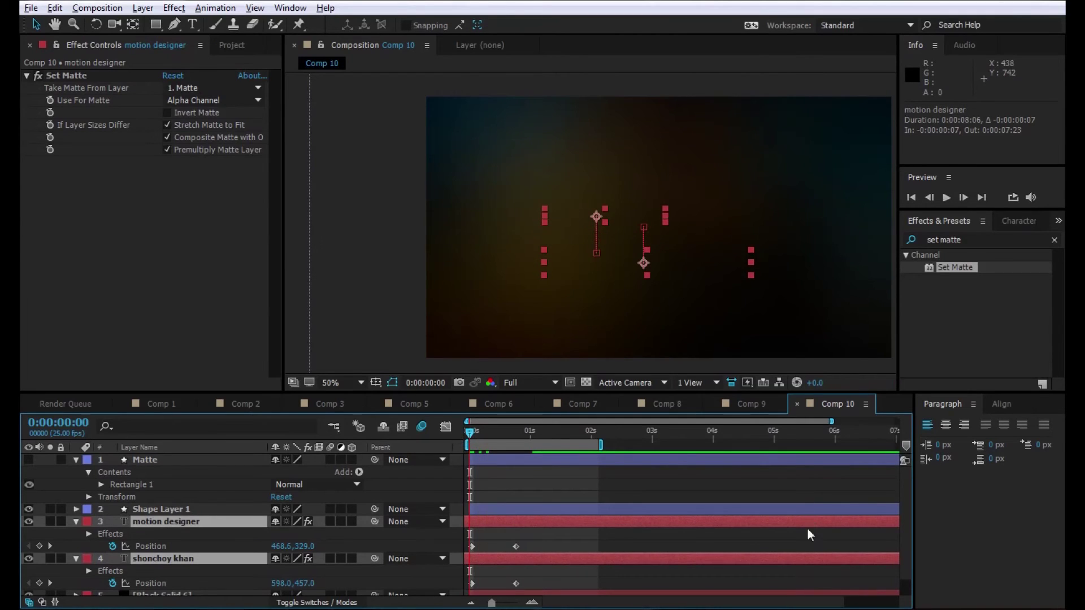
pyautogui.click(792, 488)
pyautogui.press('space')
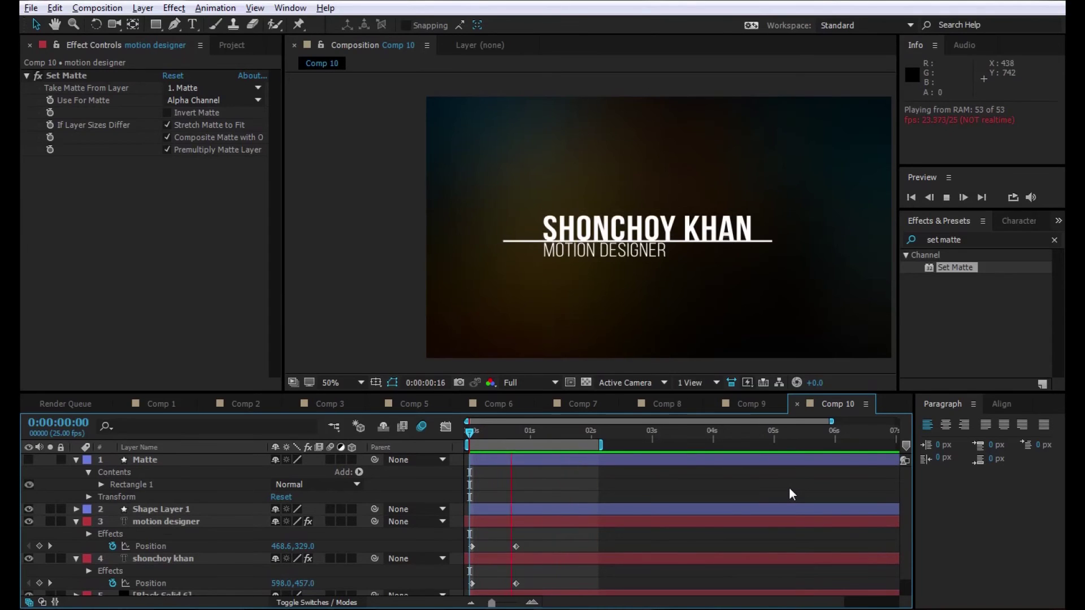
# Select both text layers' Position keyframes and bring up their keyframe options.
pyautogui.press('space')
pyautogui.moveTo(531, 544)
pyautogui.mouseDown()
pyautogui.moveTo(468, 550)
pyautogui.moveTo(518, 593)
pyautogui.mouseUp()
pyautogui.rightClick(516, 587)
# Apply Easy Ease to the Position keyframes and strengthen the first keyframe's ease in the speed graph.
pyautogui.moveTo(568, 572)
pyautogui.click(750, 479)
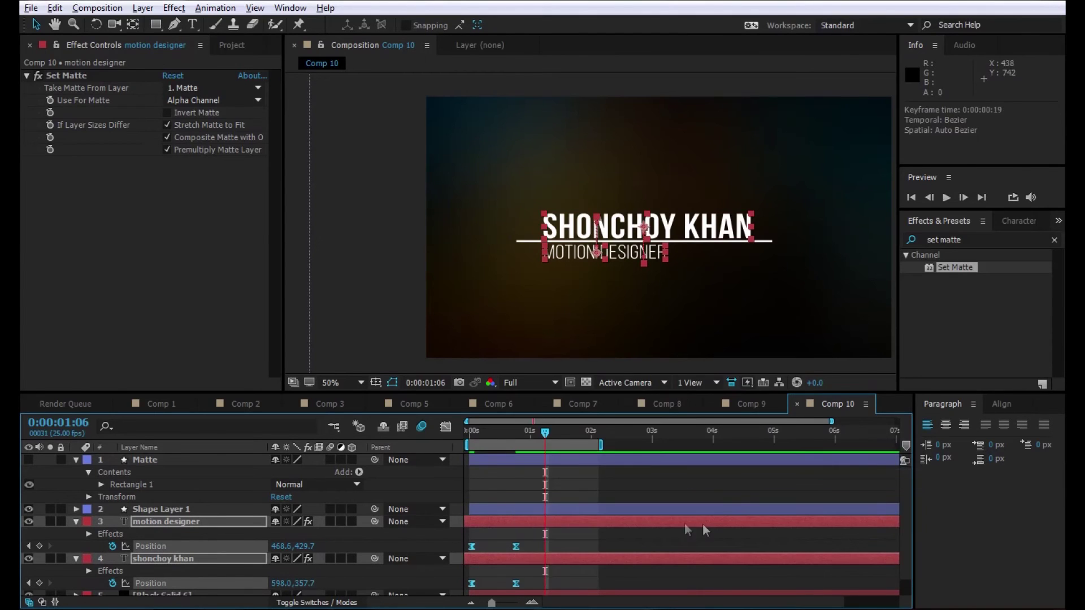
pyautogui.click(446, 427)
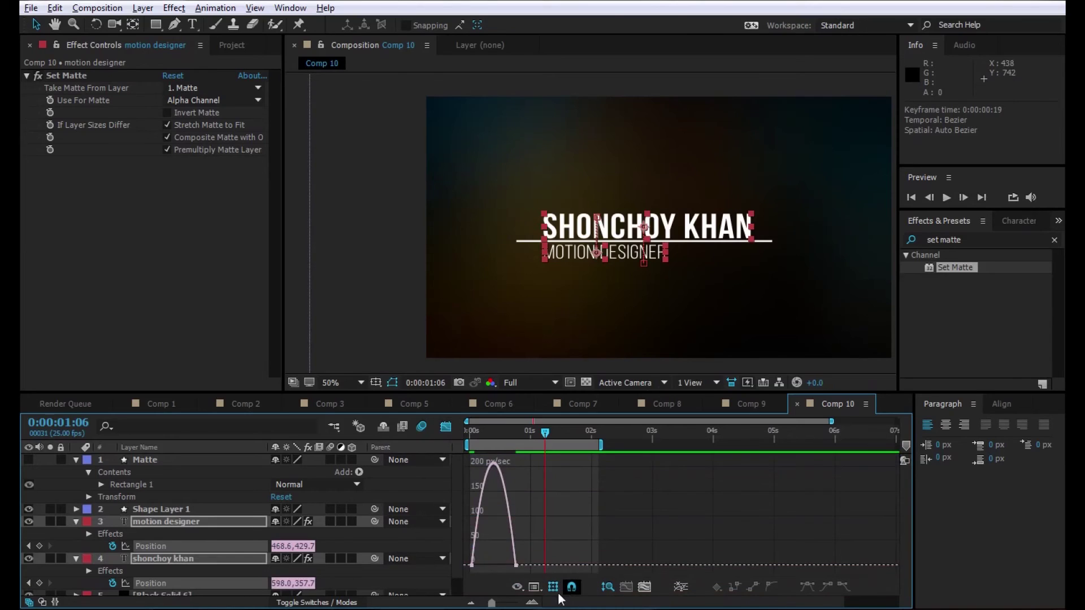
pyautogui.moveTo(466, 557)
pyautogui.mouseDown()
pyautogui.moveTo(526, 562)
pyautogui.moveTo(508, 562)
pyautogui.mouseUp()
pyautogui.click(544, 552)
pyautogui.moveTo(492, 603); pyautogui.dragTo(513, 603)
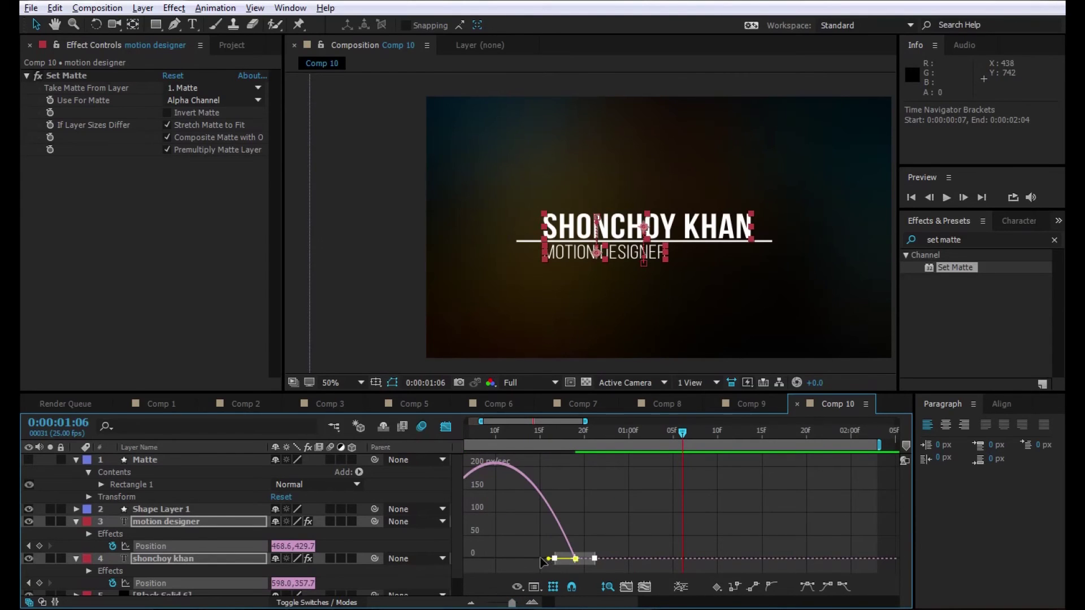
pyautogui.moveTo(549, 559); pyautogui.dragTo(495, 561)
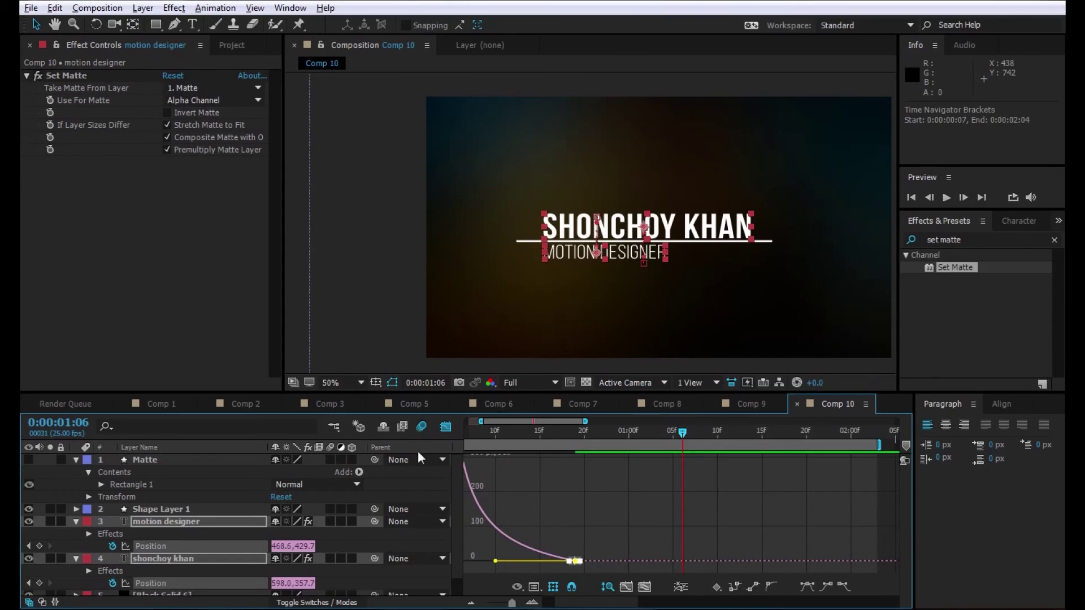
pyautogui.moveTo(510, 602); pyautogui.dragTo(495, 602)
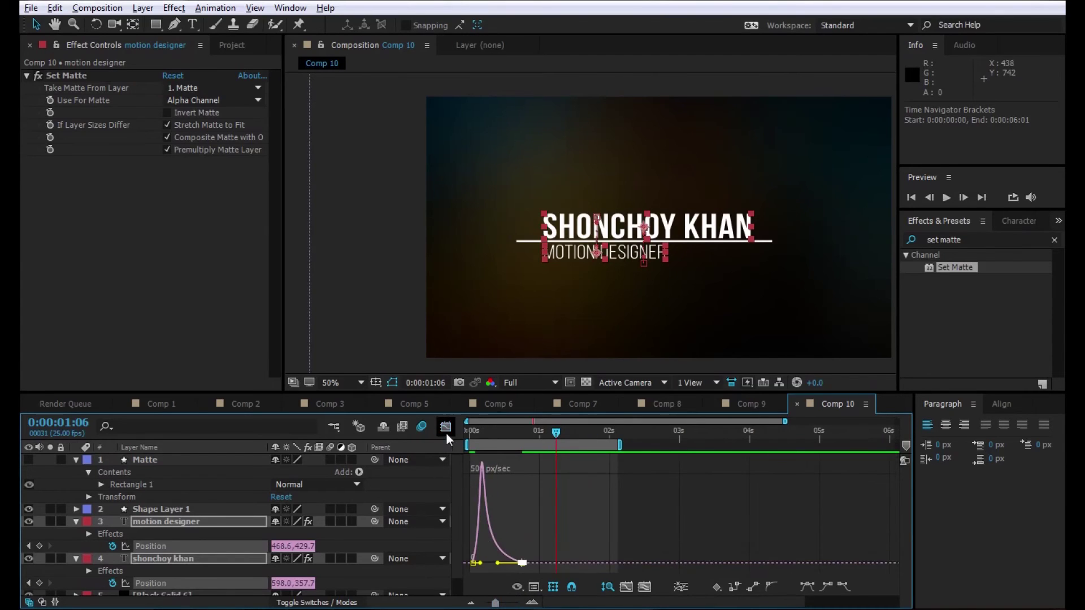
pyautogui.click(445, 428)
# Move both text layers' final Position keyframes later to 0:00:01:09 and preview.
pyautogui.moveTo(523, 547); pyautogui.dragTo(567, 547)
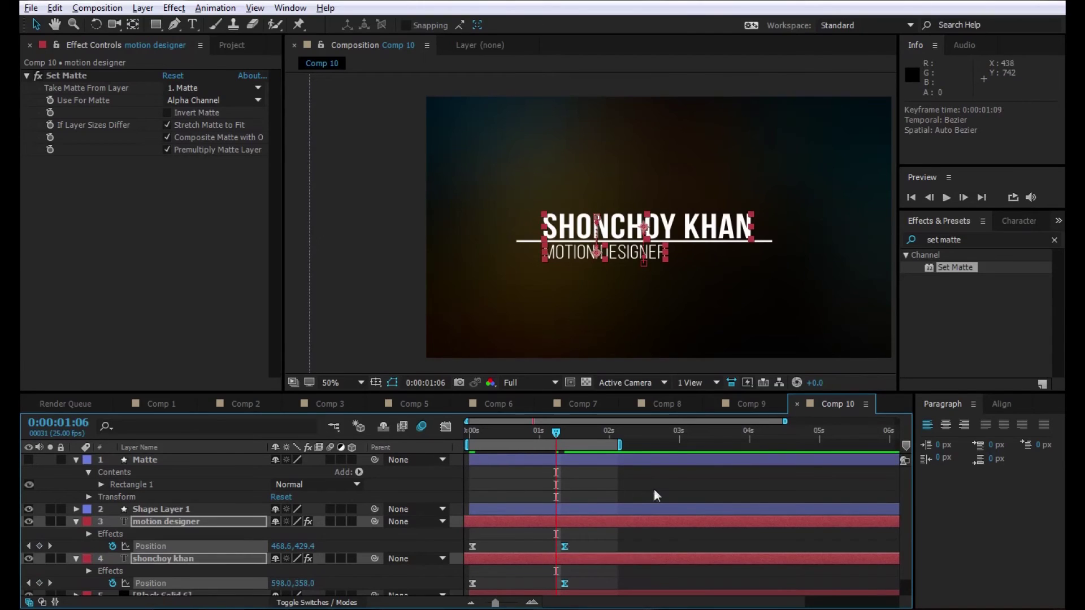
pyautogui.click(653, 488)
pyautogui.press('space')
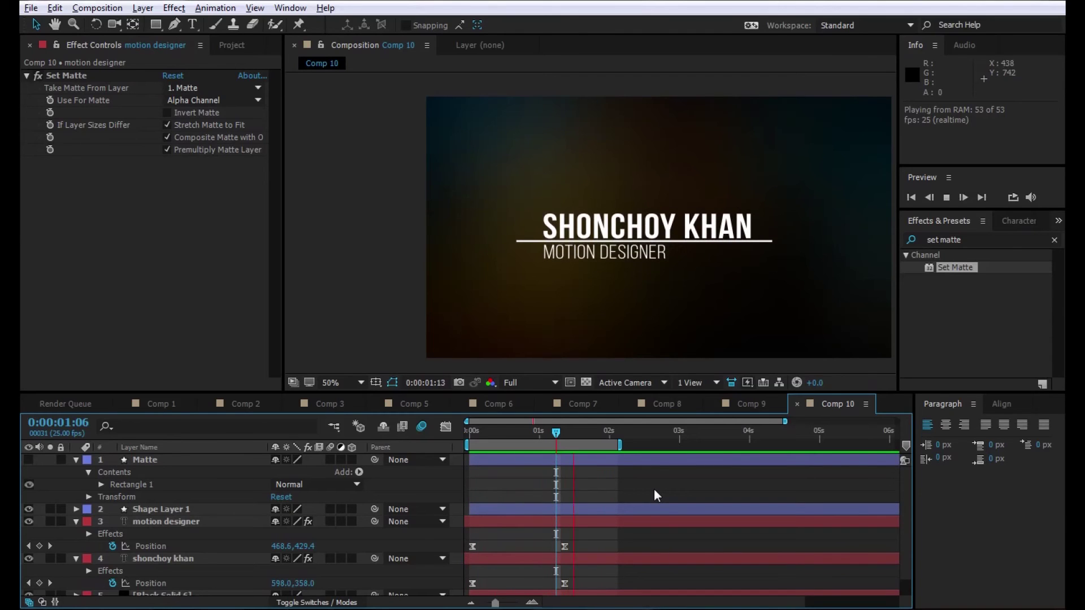
# Check every layer's animated properties with U, then collapse them again.
pyautogui.press('space')
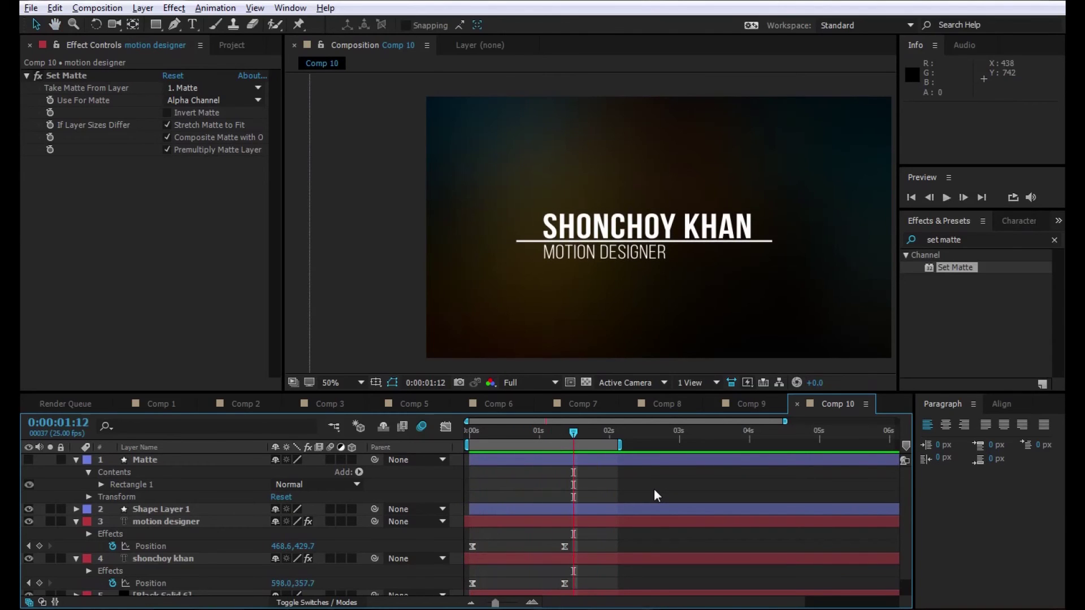
pyautogui.click(175, 462)
pyautogui.hotkey('ctrl', 'a')
pyautogui.press('u')
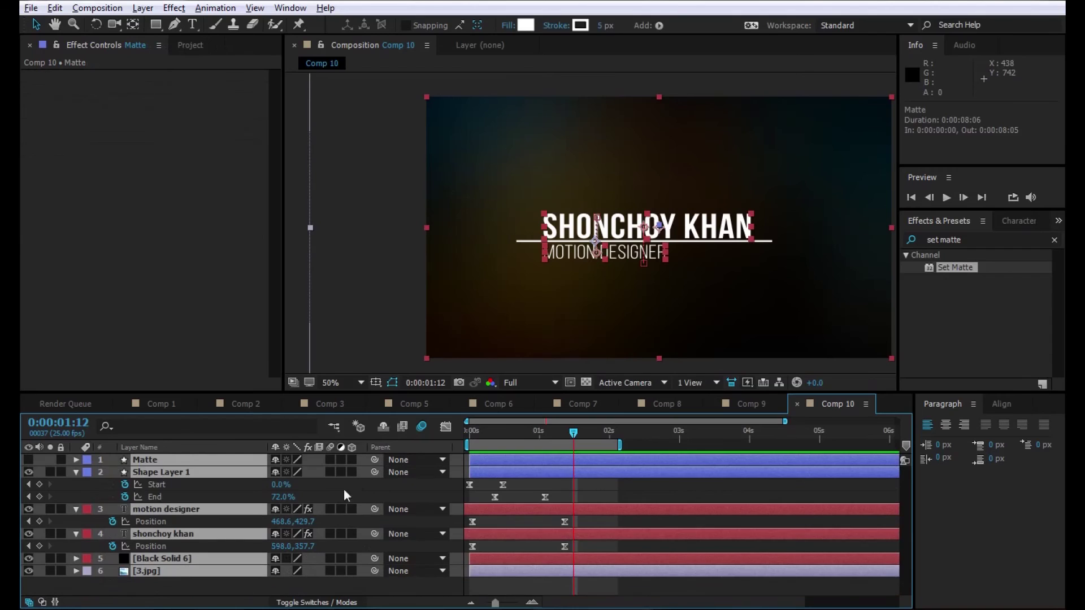
pyautogui.press('F2')
pyautogui.press('u')
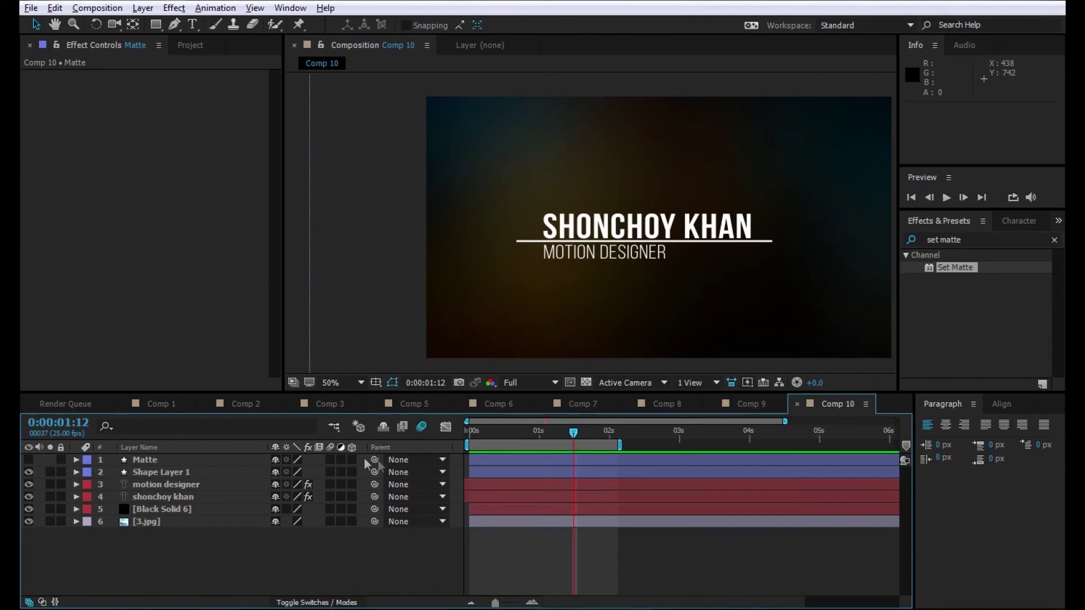
# Enable Motion Blur on layers 1–4 and preview the blurred slide.
pyautogui.moveTo(331, 459); pyautogui.dragTo(332, 497)
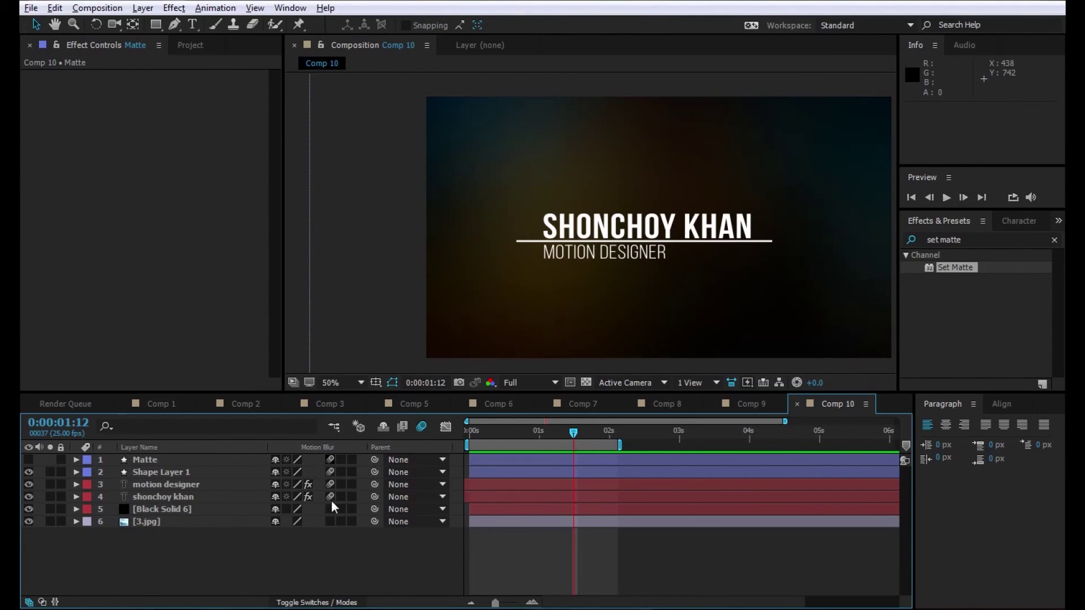
pyautogui.press('space')
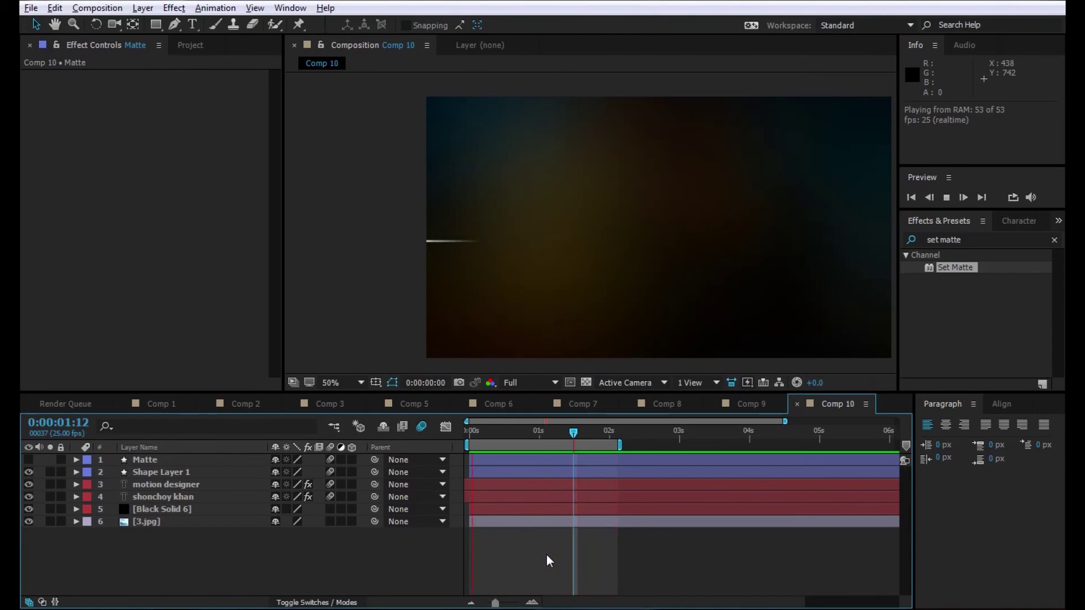
pyautogui.press('space')
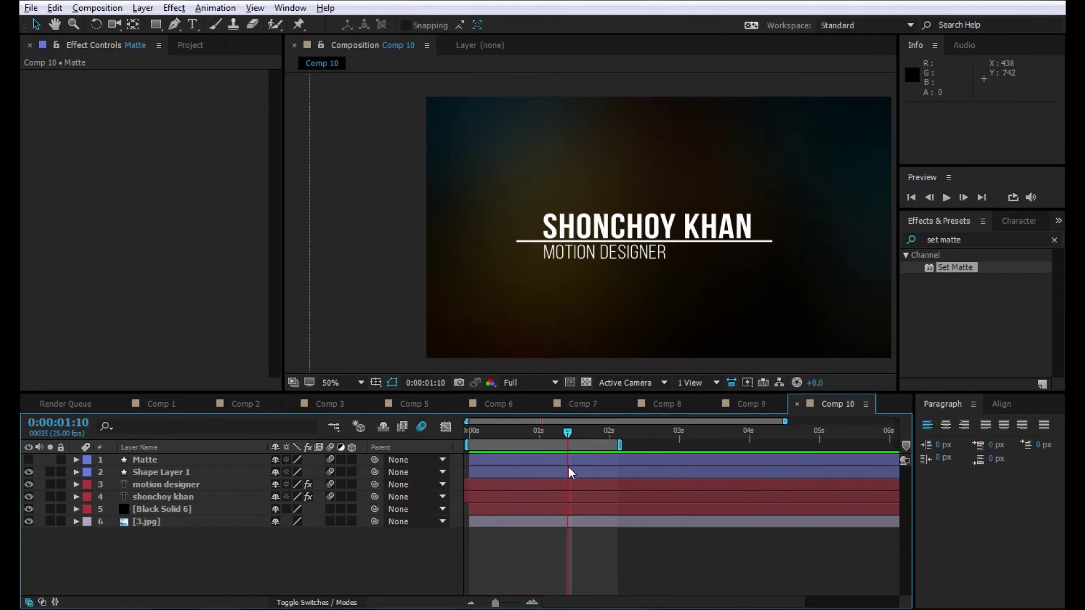
pyautogui.click(164, 484)
# Set the MOTION DESIGNER text fill to cyan #00EAFF and preview the title.
pyautogui.doubleClick(955, 267)
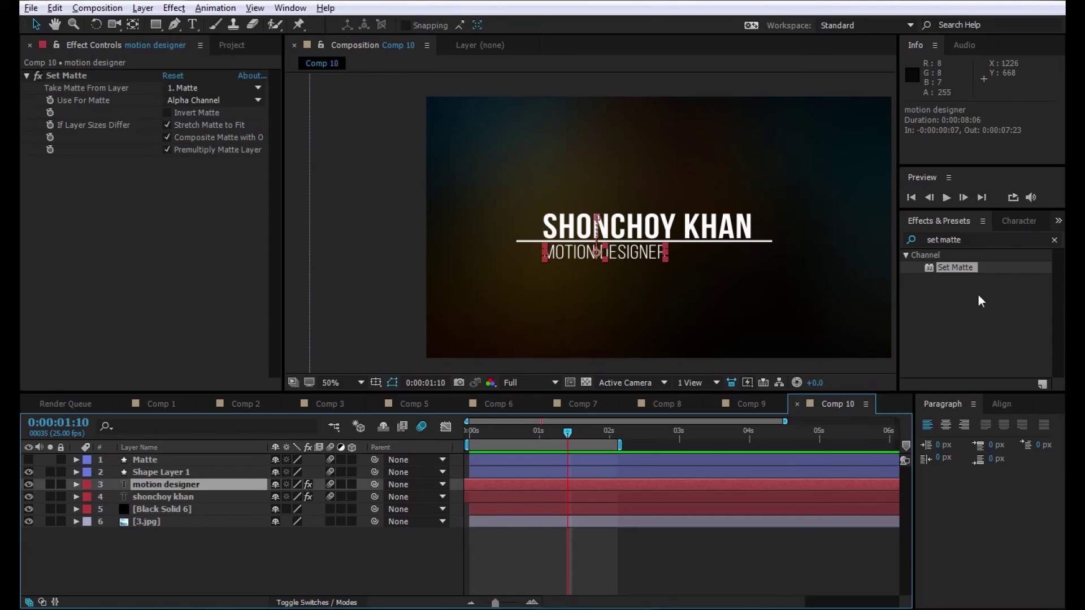
pyautogui.click(1018, 220)
pyautogui.click(1024, 247)
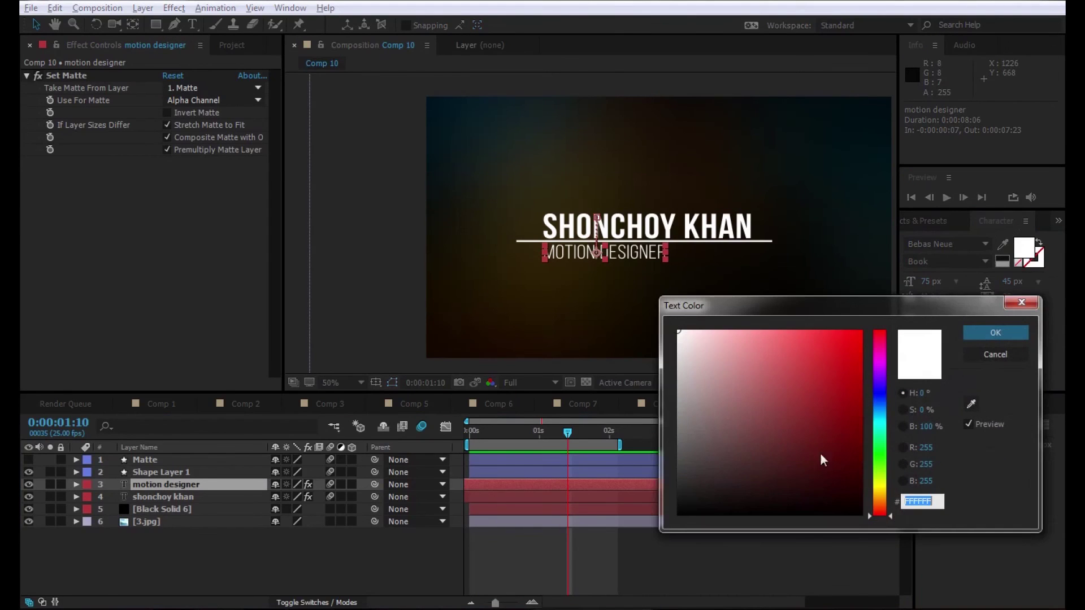
pyautogui.click(880, 496)
pyautogui.moveTo(859, 334); pyautogui.dragTo(890, 312)
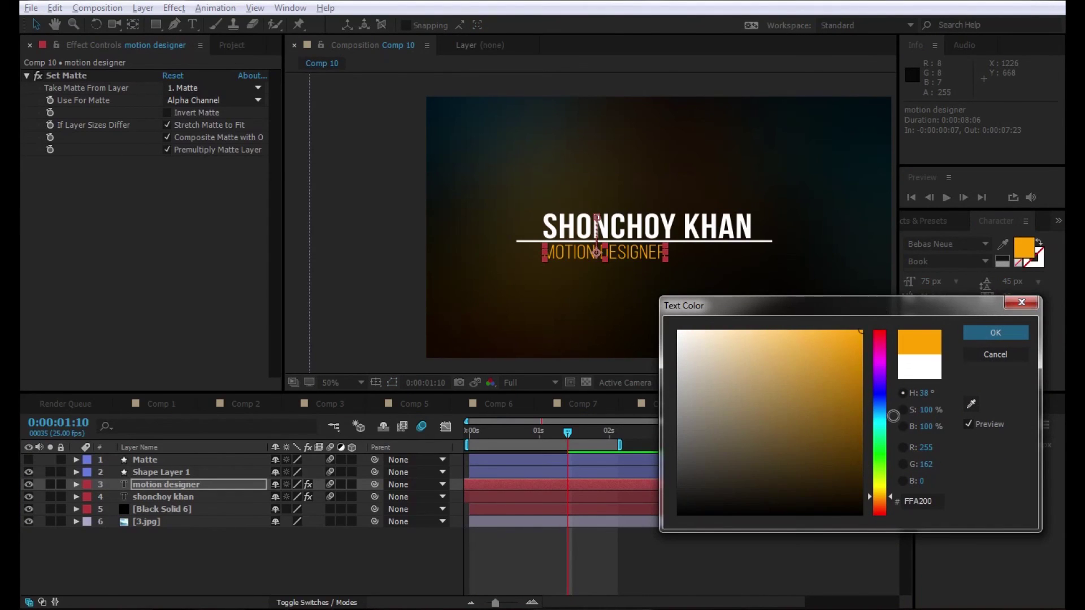
pyautogui.moveTo(880, 415); pyautogui.dragTo(880, 421)
pyautogui.moveTo(862, 333)
pyautogui.mouseDown()
pyautogui.moveTo(874, 337)
pyautogui.moveTo(874, 325)
pyautogui.mouseUp()
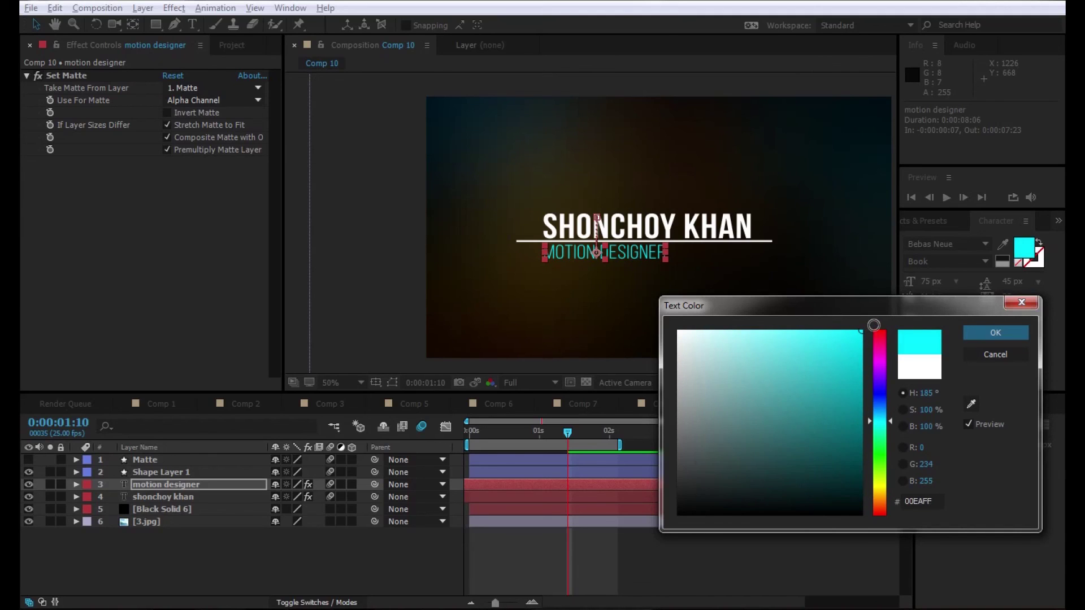
pyautogui.click(996, 333)
pyautogui.click(771, 568)
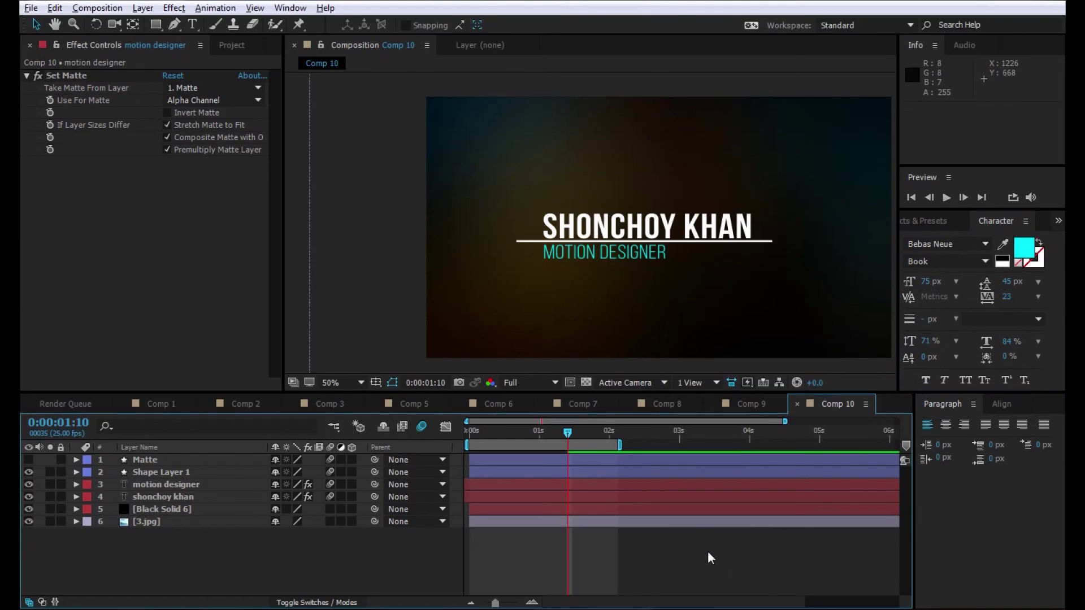
pyautogui.press('space')
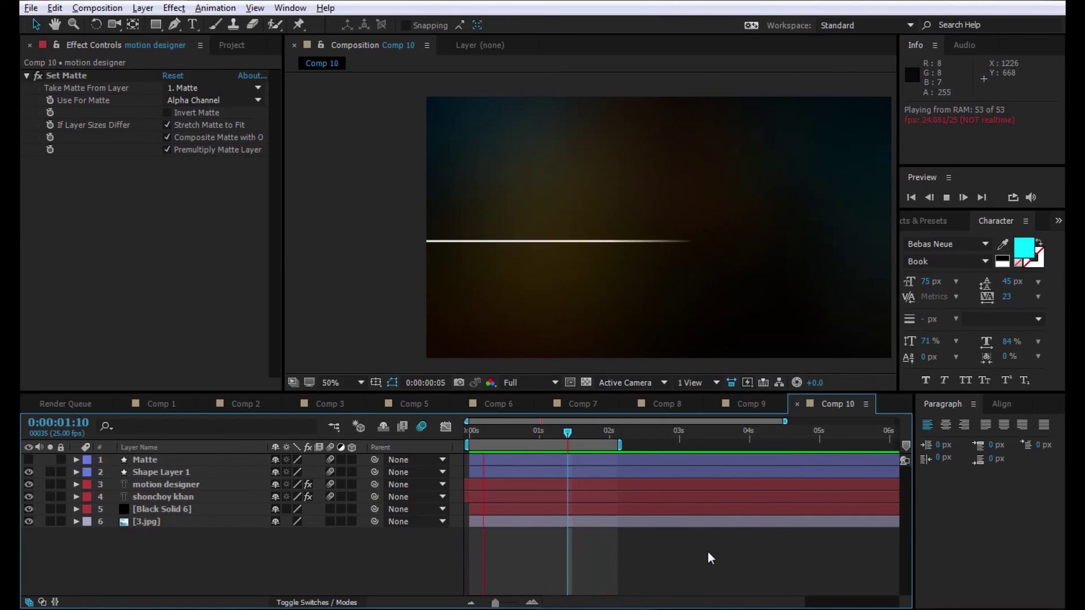
# Pre-compose the Matte, line and both text layers into Pre-comp 3.
pyautogui.press('space')
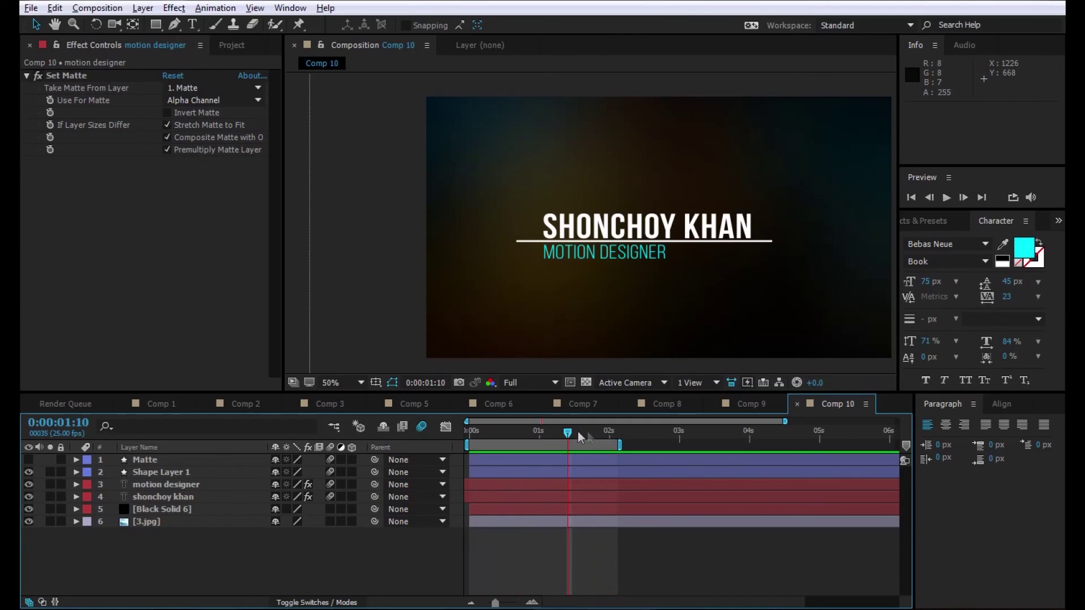
pyautogui.click(587, 433)
pyautogui.click(142, 448)
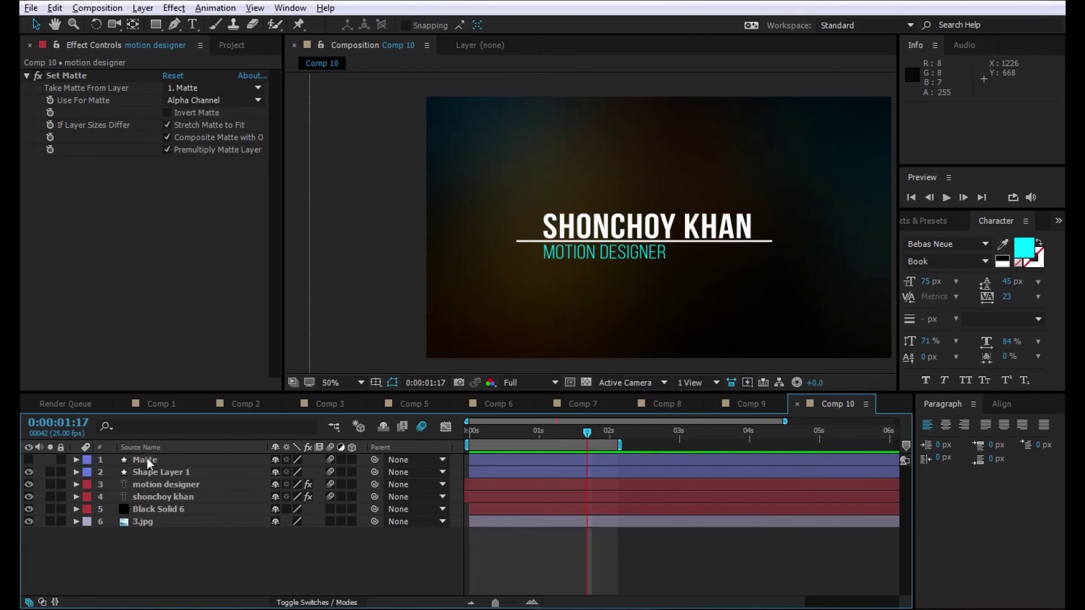
pyautogui.click(147, 459)
pyautogui.keyDown('shift'); pyautogui.click(169, 498); pyautogui.keyUp('shift')
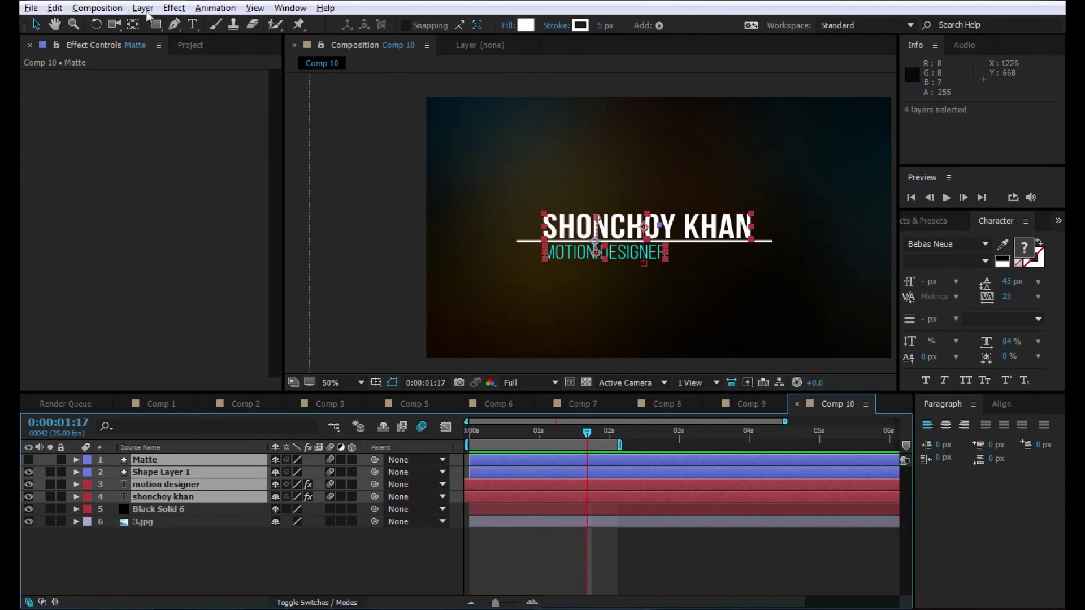
pyautogui.click(145, 8)
pyautogui.click(232, 555)
pyautogui.click(602, 388)
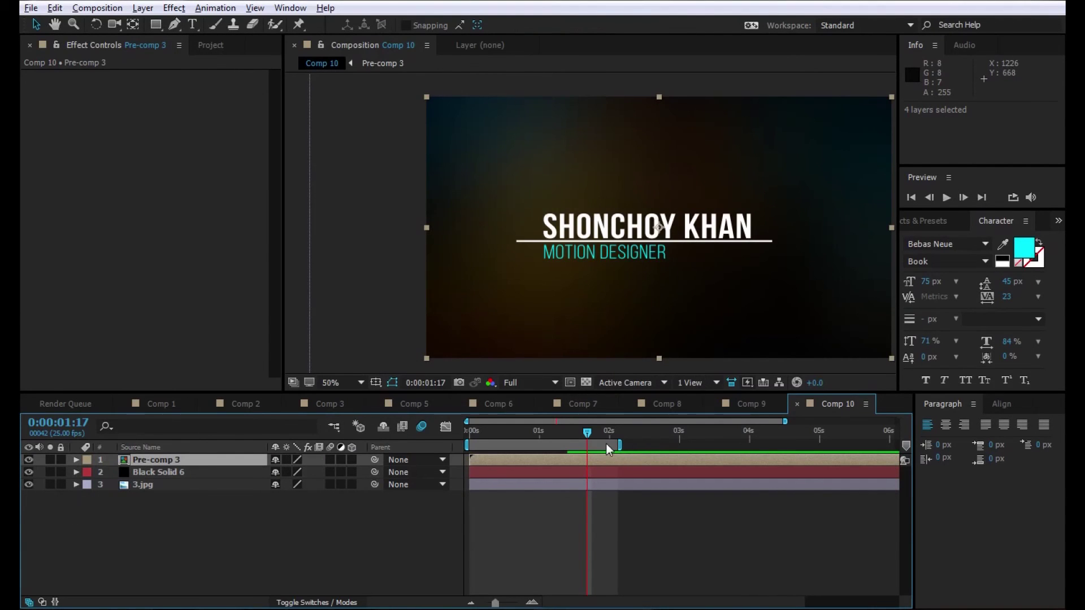
# Enable Time Remapping on Pre-comp 3 and add a Time Remap keyframe at 3:09.
pyautogui.doubleClick(606, 443)
pyautogui.rightClick(195, 460)
pyautogui.moveTo(262, 127)
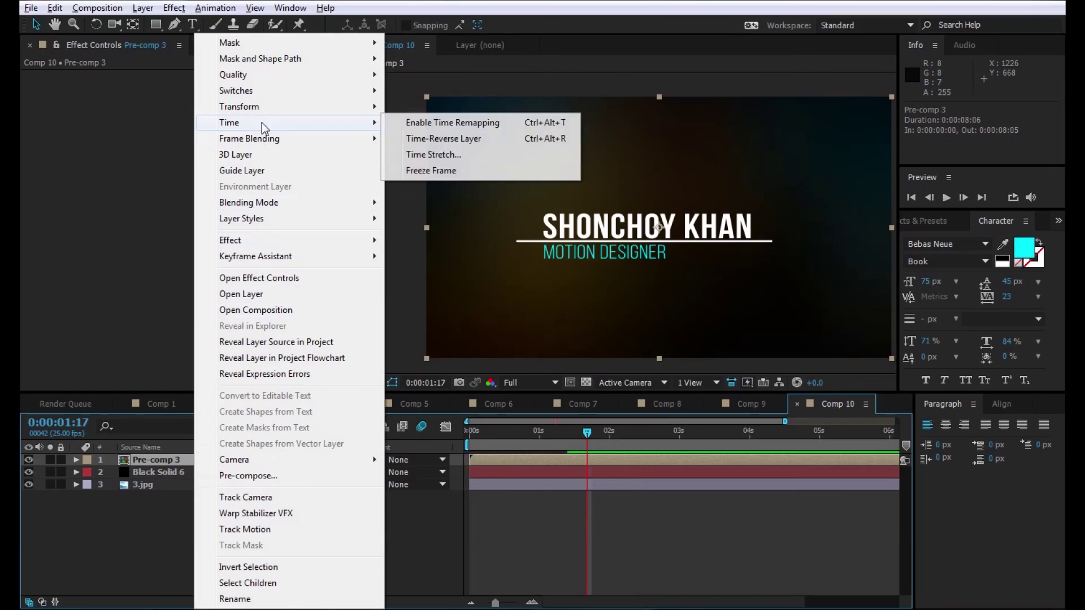
pyautogui.click(452, 122)
pyautogui.moveTo(588, 433); pyautogui.dragTo(705, 442)
pyautogui.click(39, 472)
pyautogui.click(189, 477)
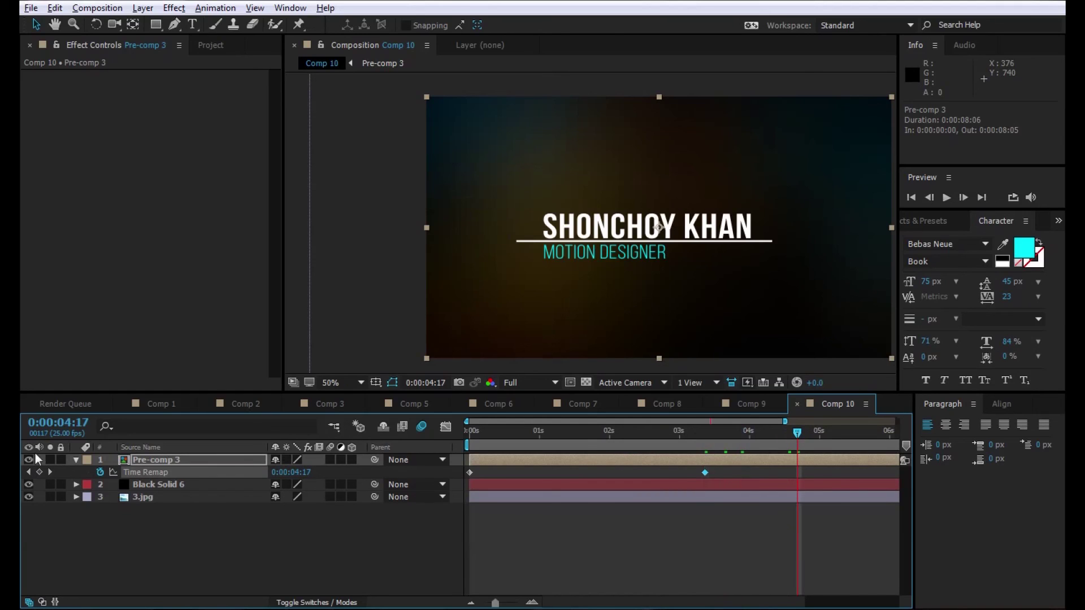
# Add a Time Remap keyframe at 4:17.
pyautogui.click(444, 545)
pyautogui.click(39, 472)
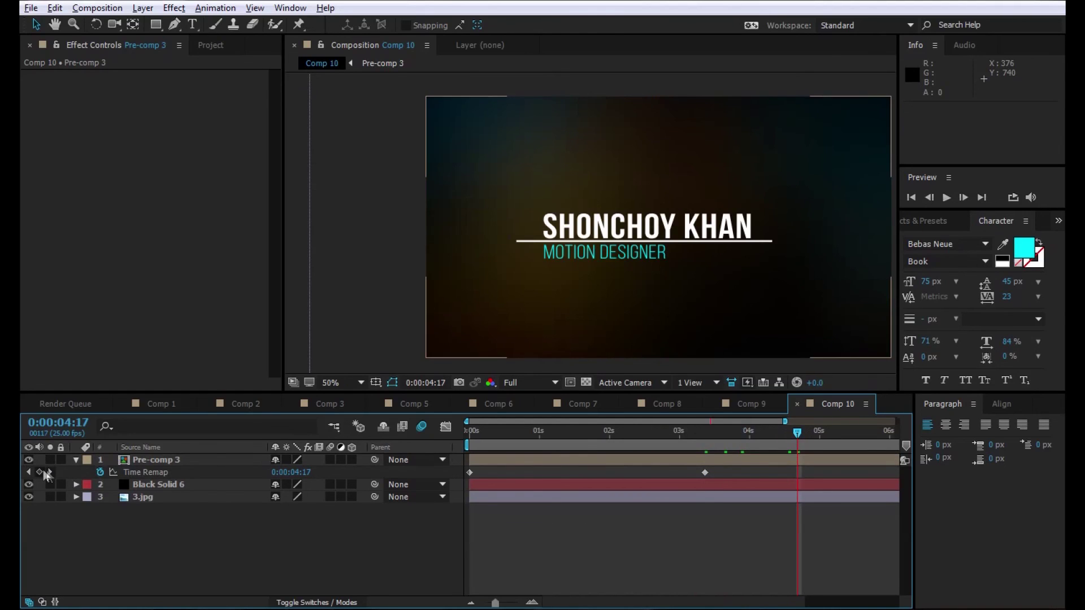
pyautogui.click(559, 534)
# Copy the first Time Remap keyframe and paste it at 6:07 so the title rewinds to zero.
pyautogui.press('Home')
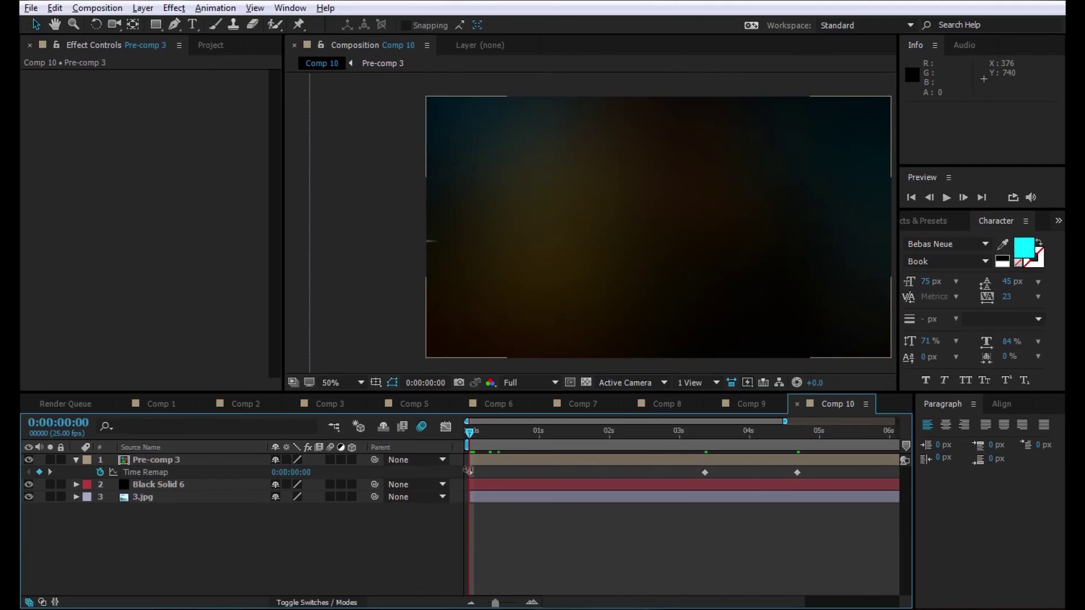
pyautogui.click(470, 472)
pyautogui.click(55, 8)
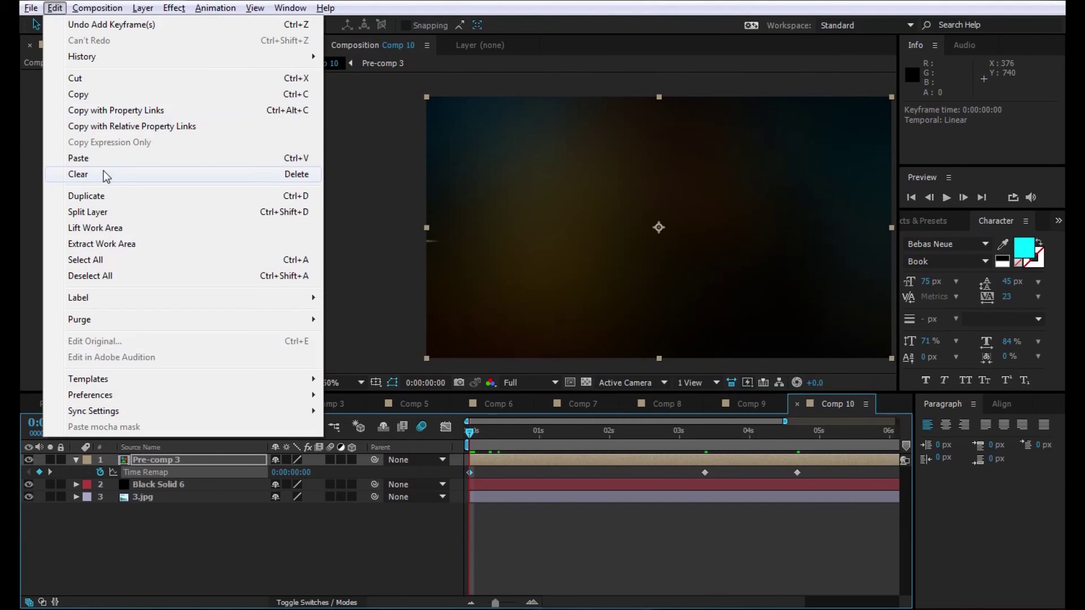
pyautogui.click(85, 94)
pyautogui.hscroll(3, 645, 606)
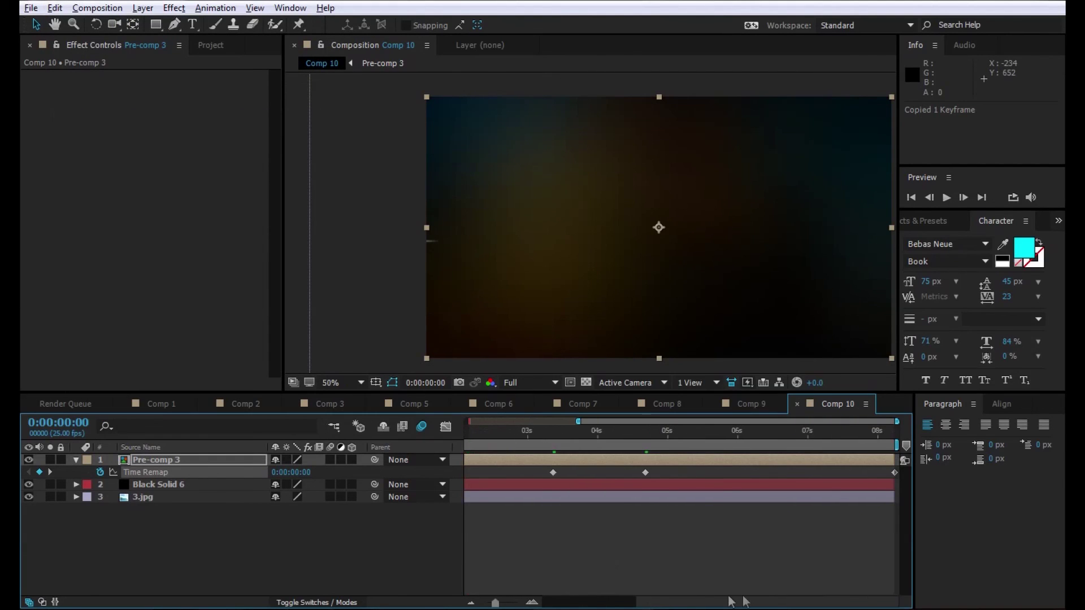
pyautogui.click(758, 434)
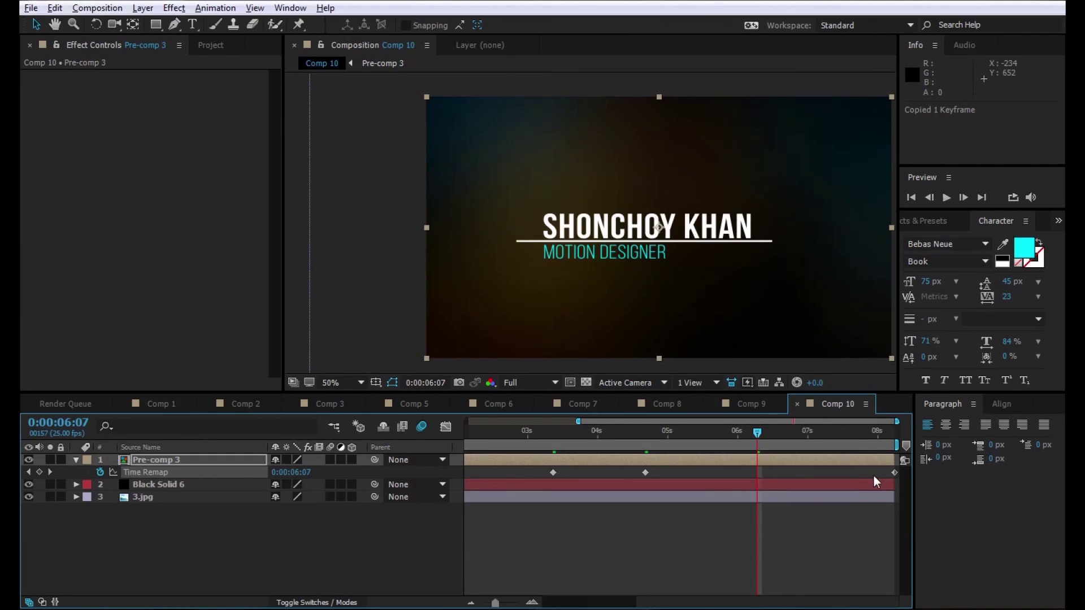
pyautogui.click(55, 8)
pyautogui.click(68, 158)
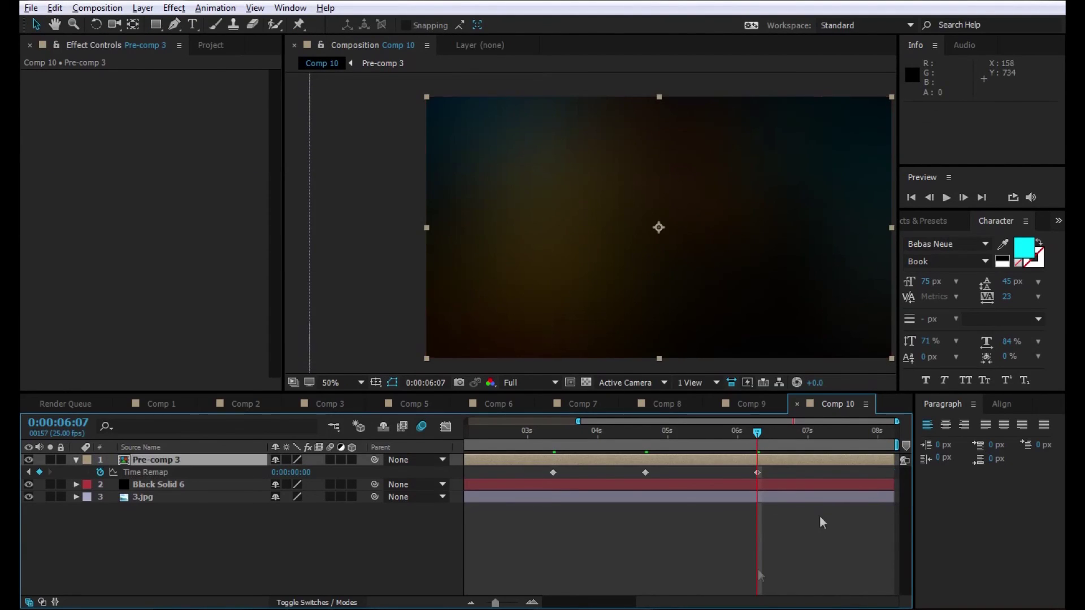
pyautogui.hscroll(-3, 709, 577)
pyautogui.press('Home')
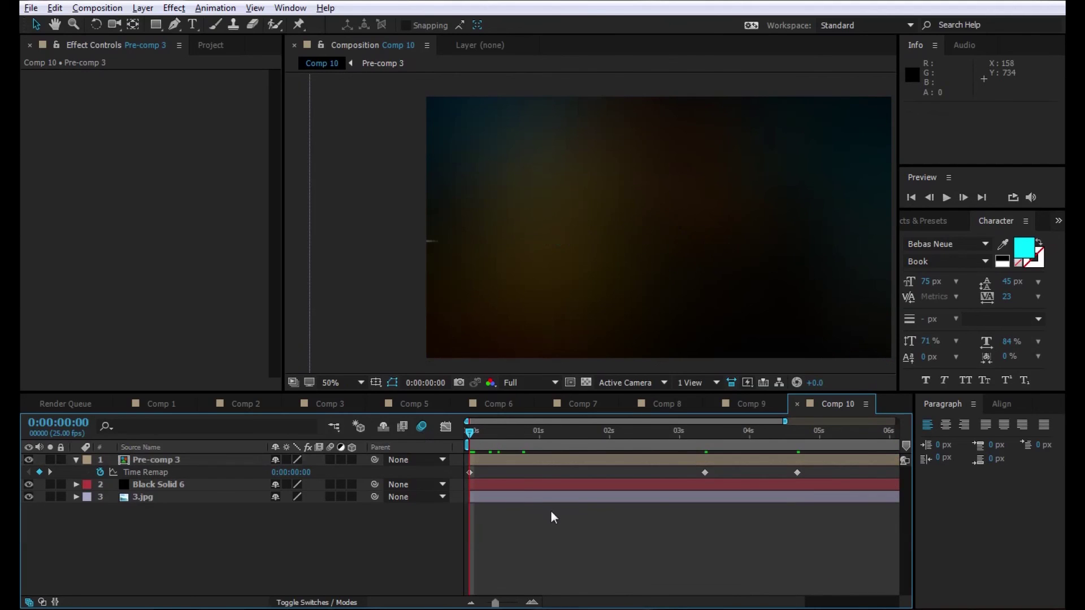
pyautogui.press('space')
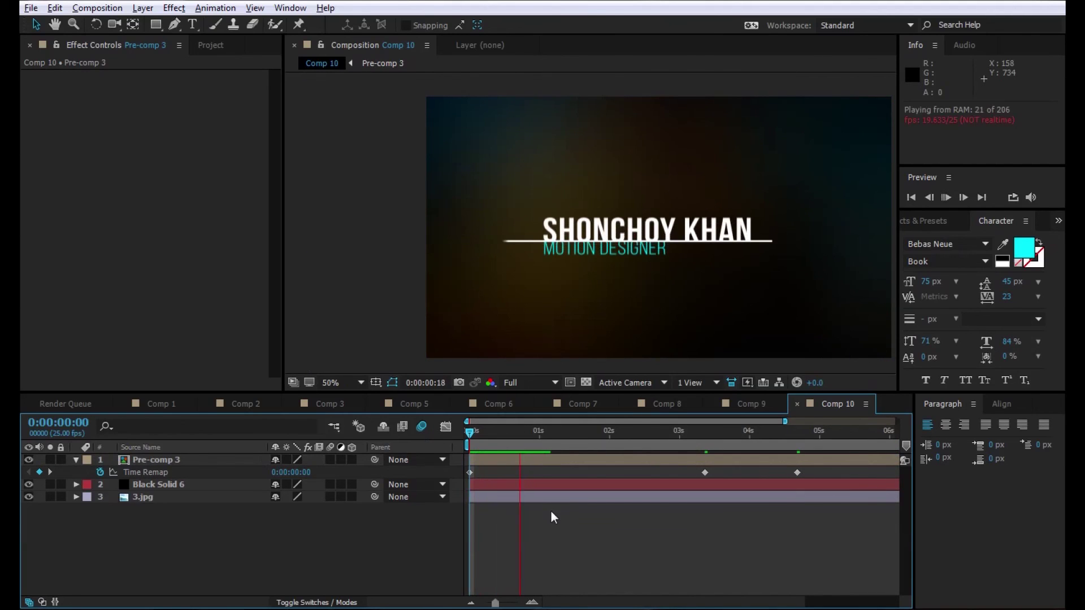